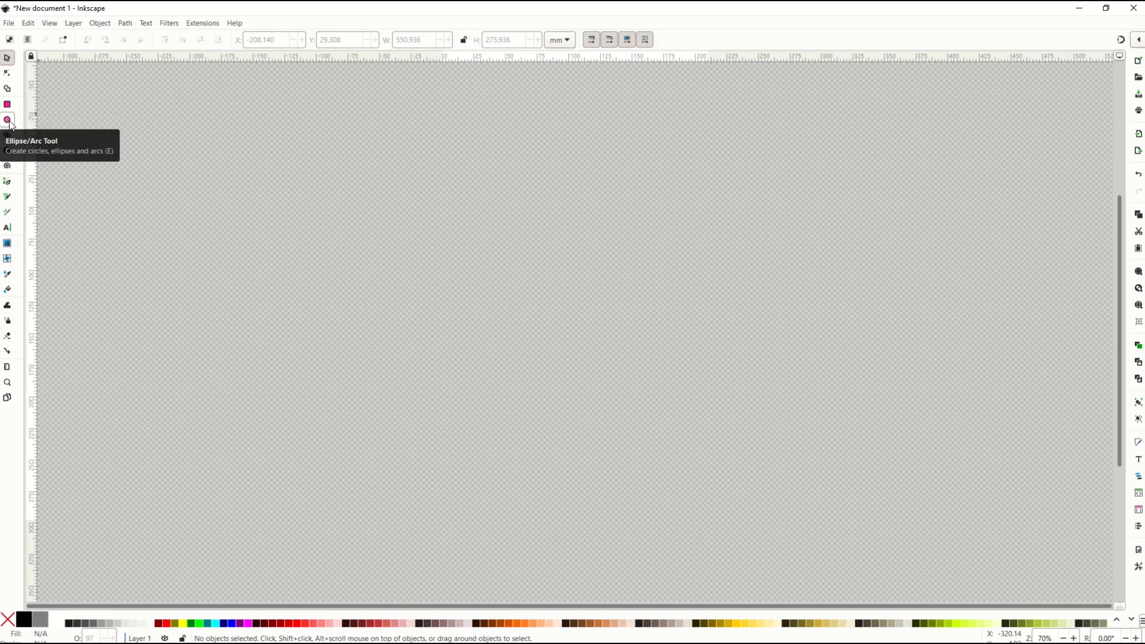
pyautogui.click(7, 120)
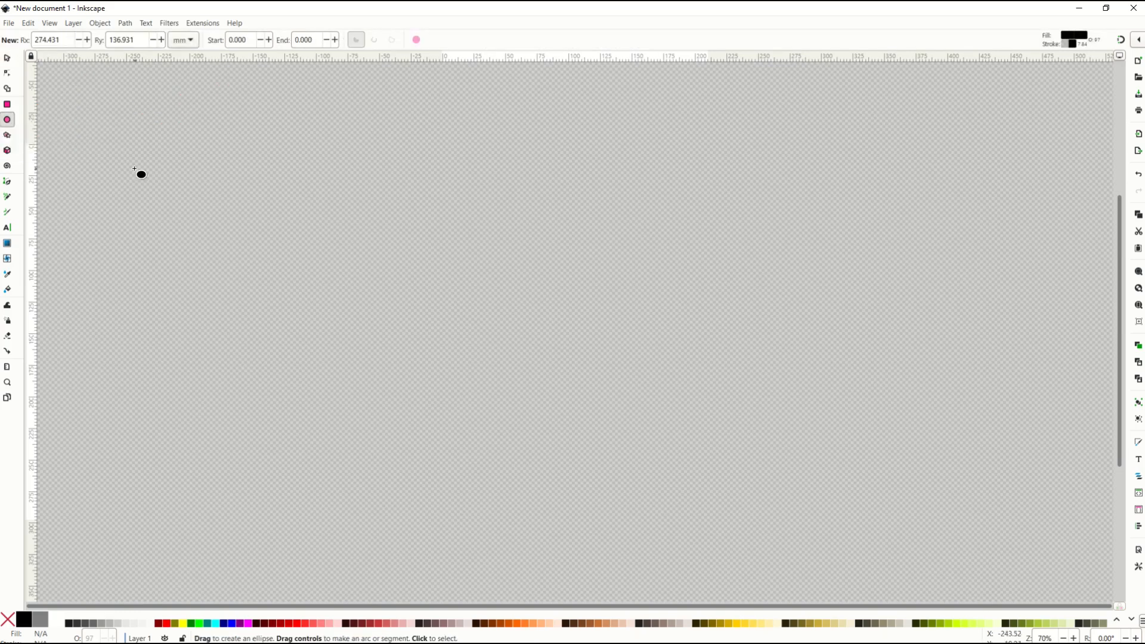
pyautogui.moveTo(182, 185); pyautogui.dragTo(768, 386)
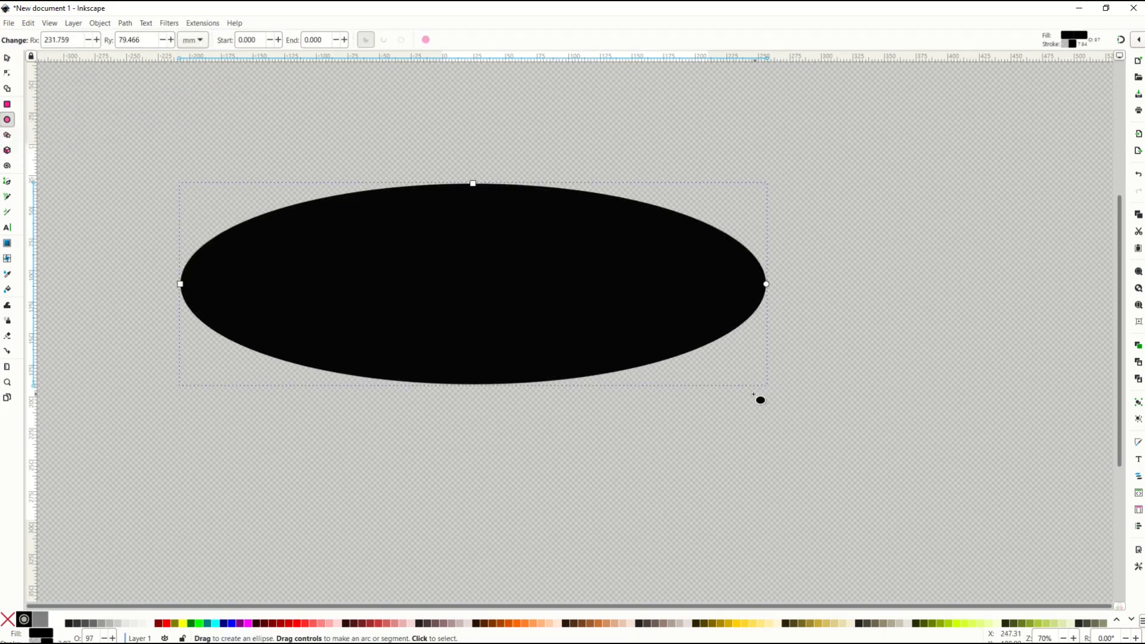
pyautogui.press('Delete')
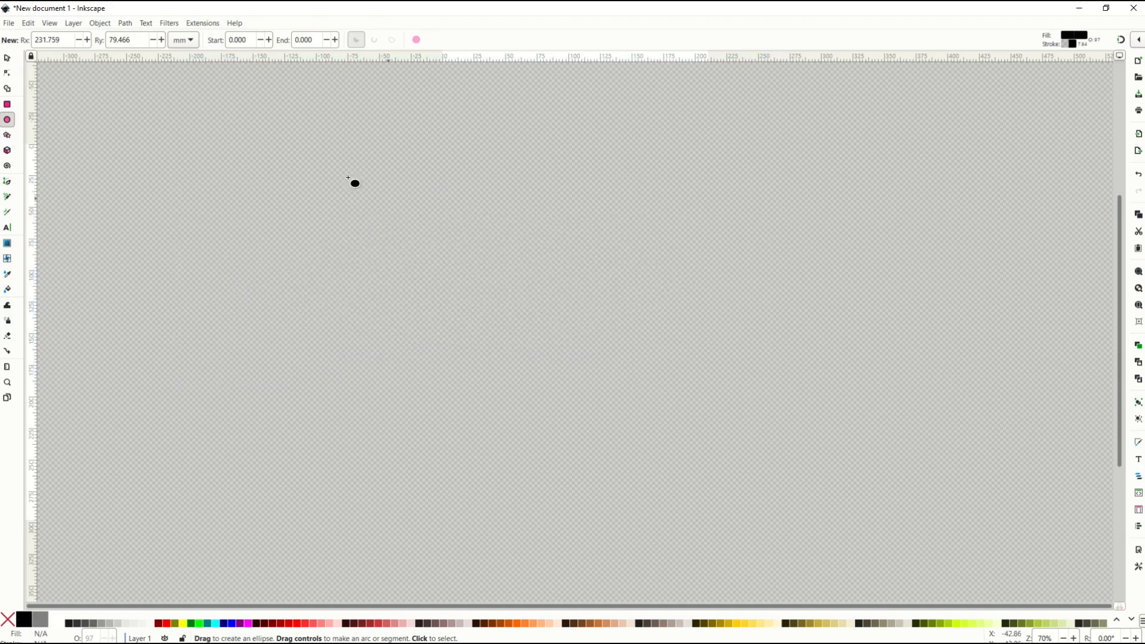
# - Draw a filled black circle about 343 mm across in the middle of the canvas
pyautogui.moveTo(280, 124)
pyautogui.mouseDown()
pyautogui.moveTo(596, 430)
pyautogui.moveTo(606, 408)
pyautogui.moveTo(870, 349)
pyautogui.moveTo(969, 341)
pyautogui.moveTo(508, 306)
pyautogui.moveTo(450, 314)
pyautogui.moveTo(482, 322)
pyautogui.moveTo(607, 451)
pyautogui.moveTo(747, 557)
pyautogui.mouseUp()
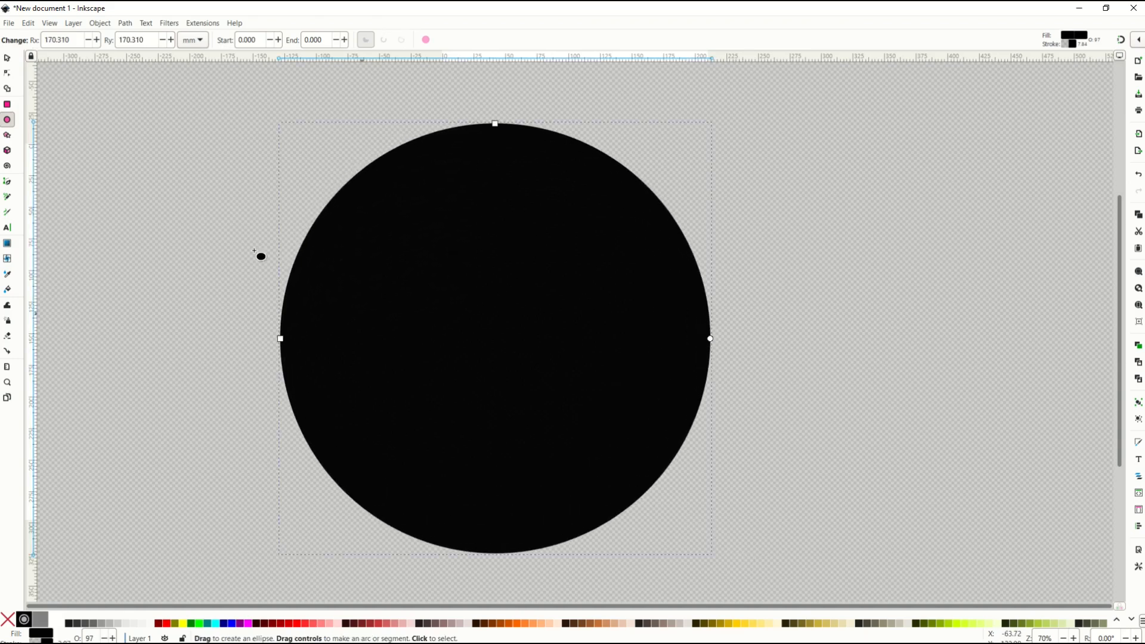
pyautogui.click(7, 58)
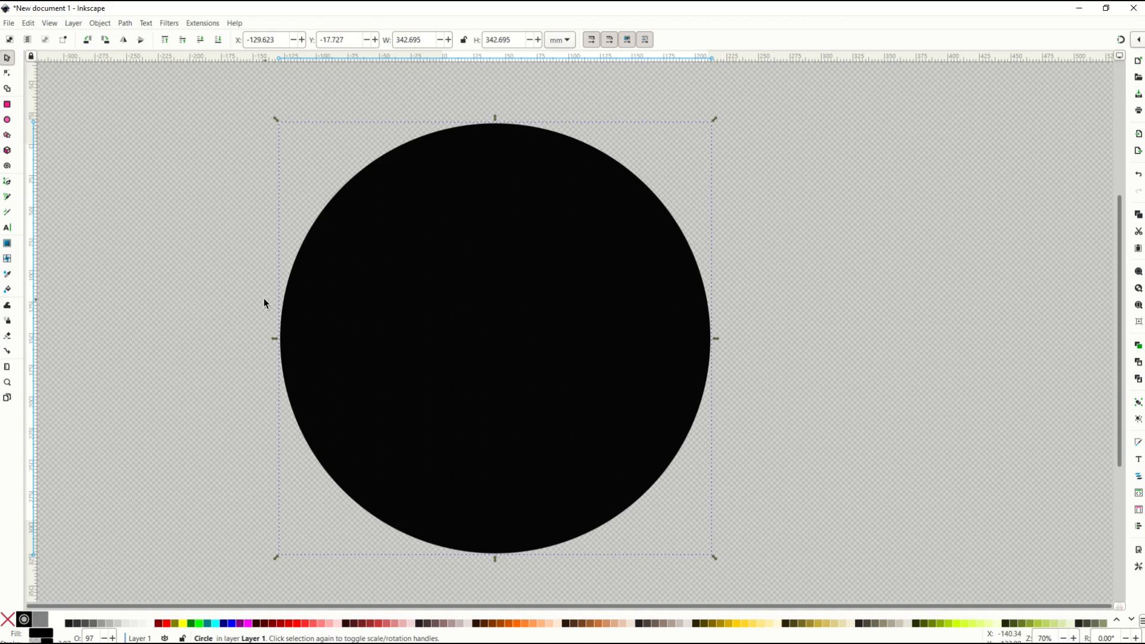
pyautogui.click(8, 121)
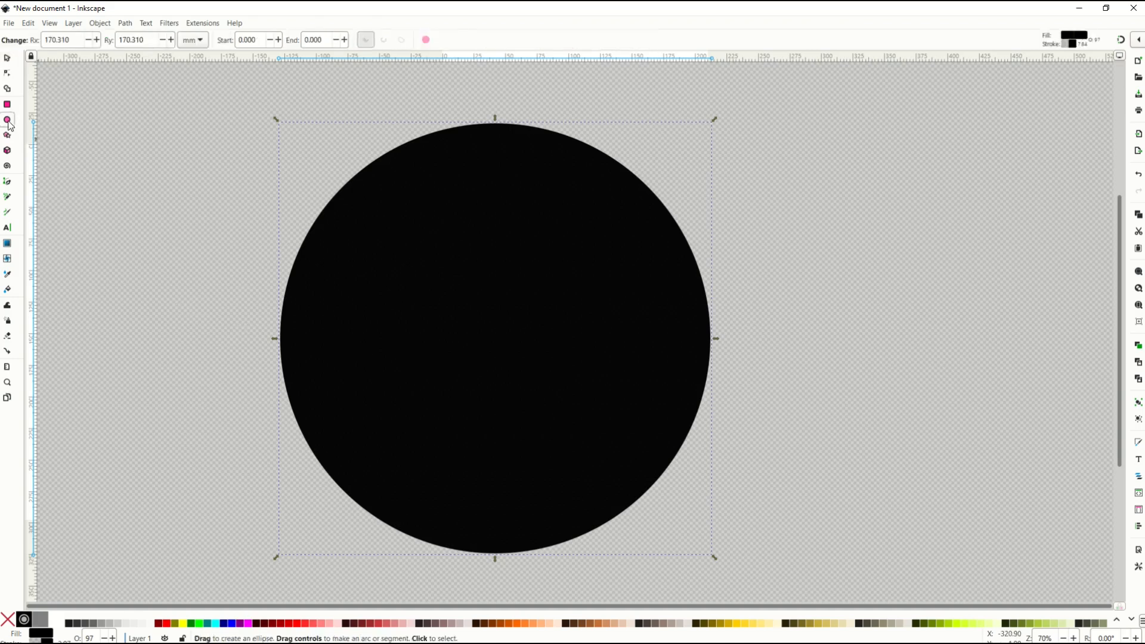
pyautogui.moveTo(89, 134); pyautogui.dragTo(225, 246)
pyautogui.press('Delete')
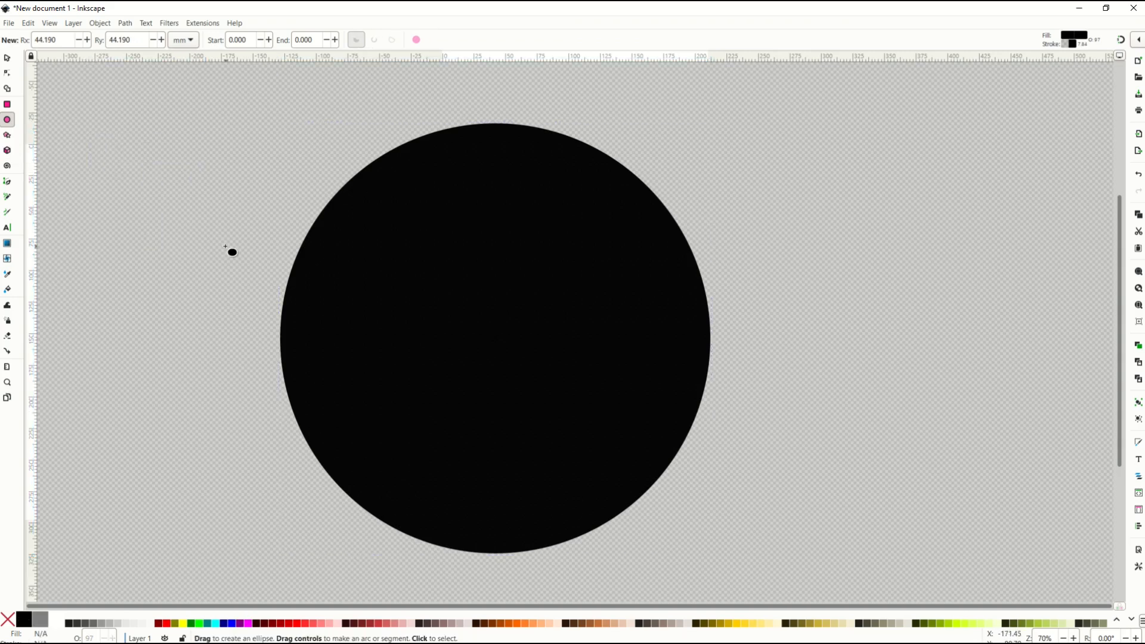
# - Duplicate the large black circle and set the copy's fill to pure red (ff0000ff)
pyautogui.click(8, 59)
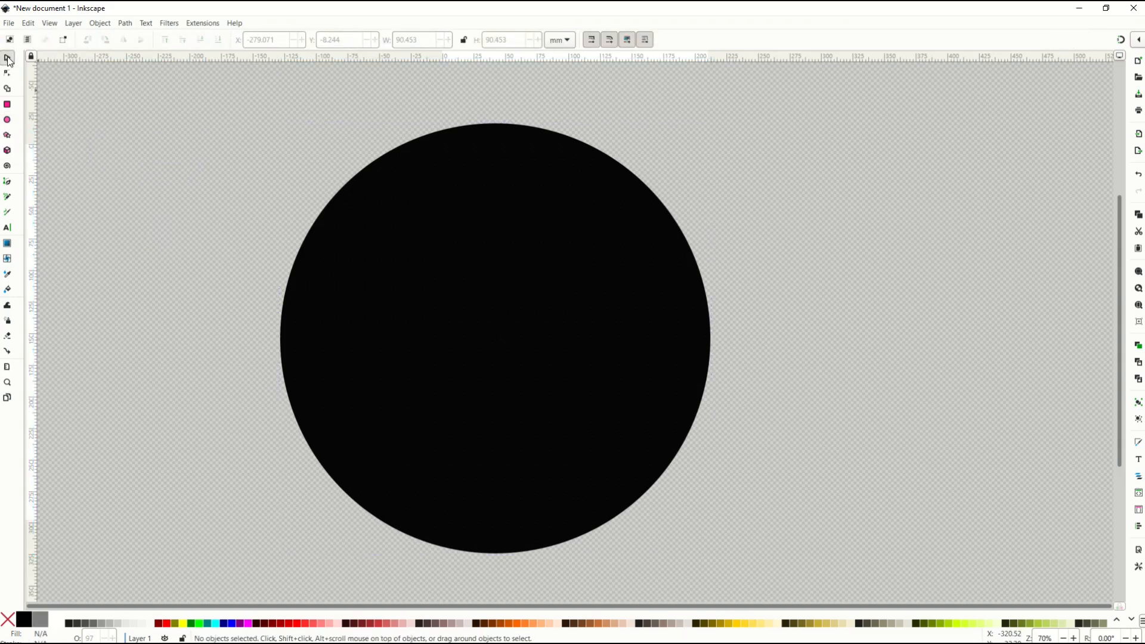
pyautogui.click(354, 273)
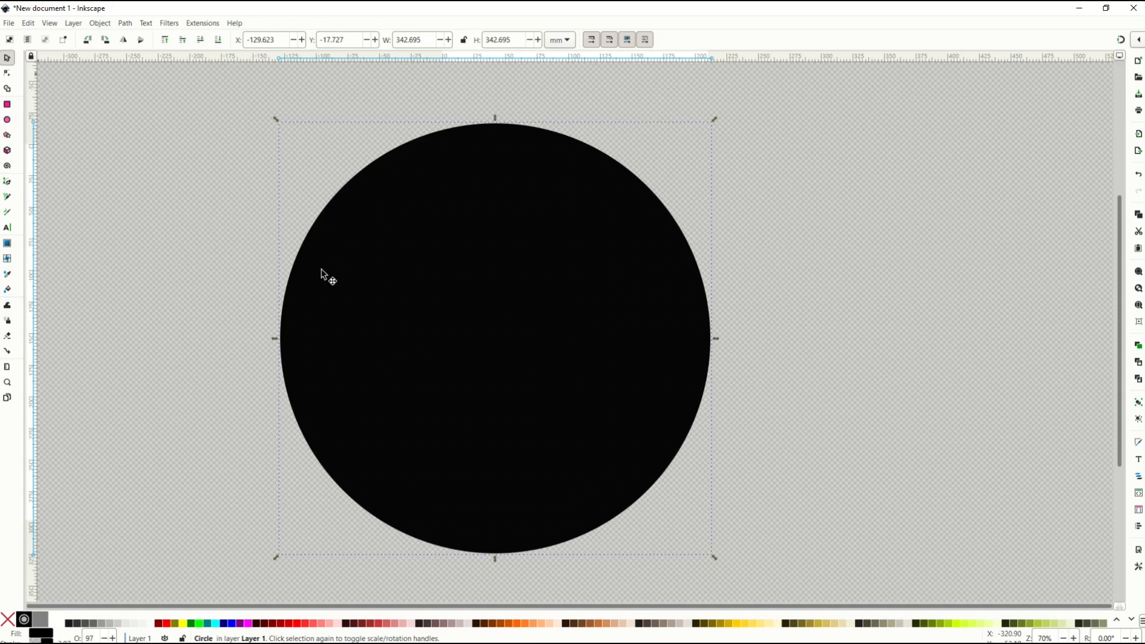
pyautogui.hotkey('ctrl', 'v')
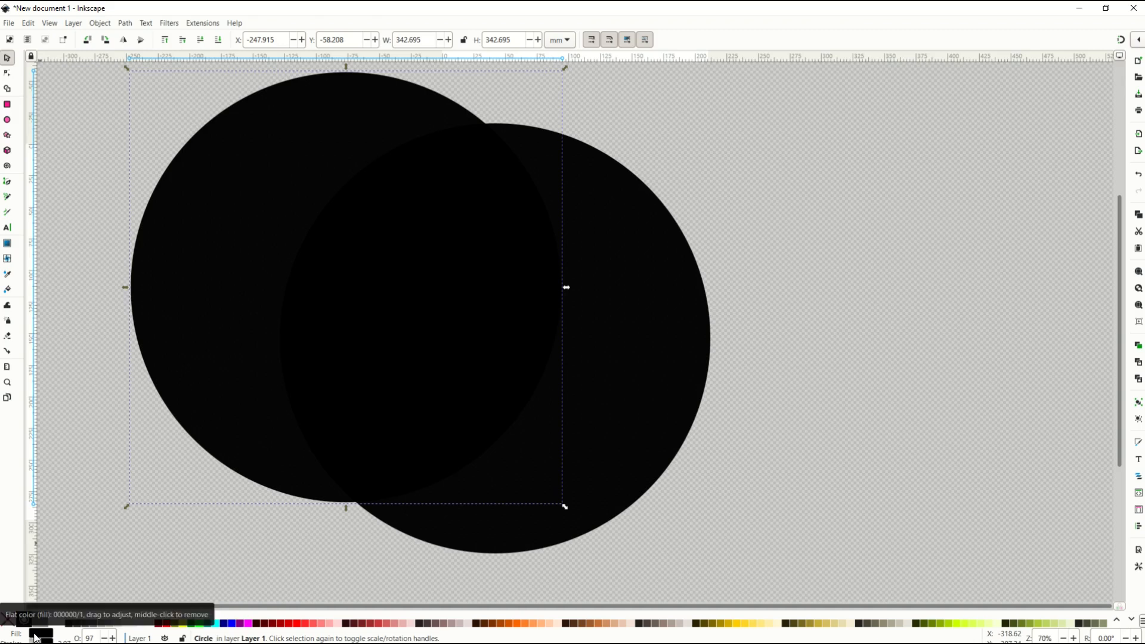
pyautogui.hotkey('ctrl', 'shift', 'f')
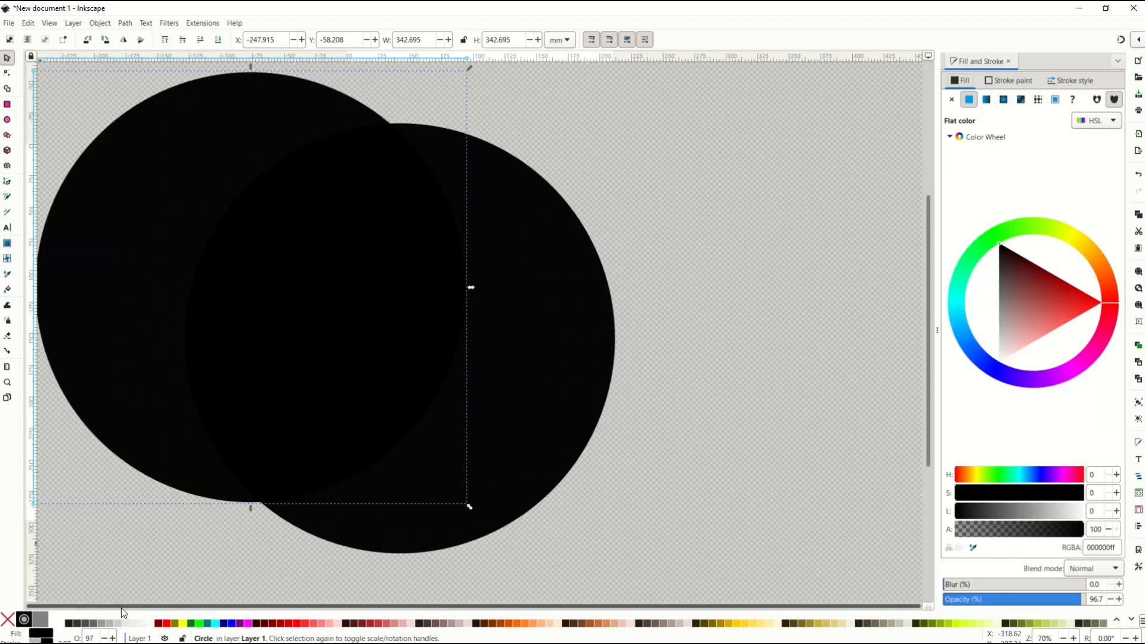
pyautogui.moveTo(1073, 317); pyautogui.dragTo(1135, 309)
# - Scale the red circle down to about 284 mm and centre it over the black circle
pyautogui.moveTo(207, 228); pyautogui.dragTo(311, 260)
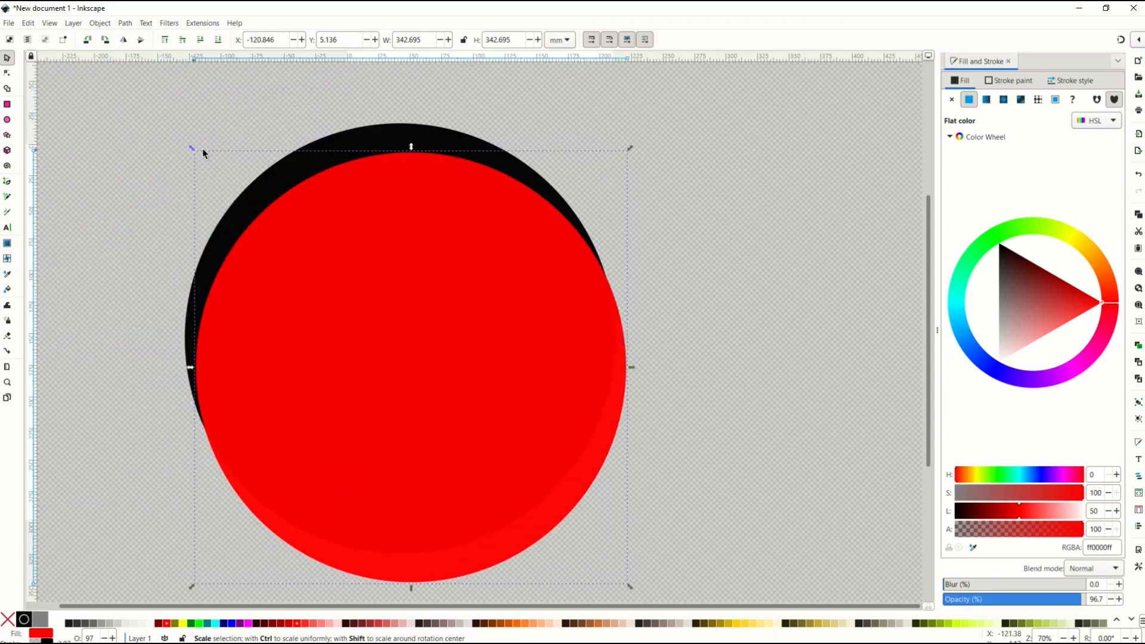
pyautogui.moveTo(192, 148); pyautogui.dragTo(253, 225)
pyautogui.moveTo(333, 323); pyautogui.dragTo(290, 266)
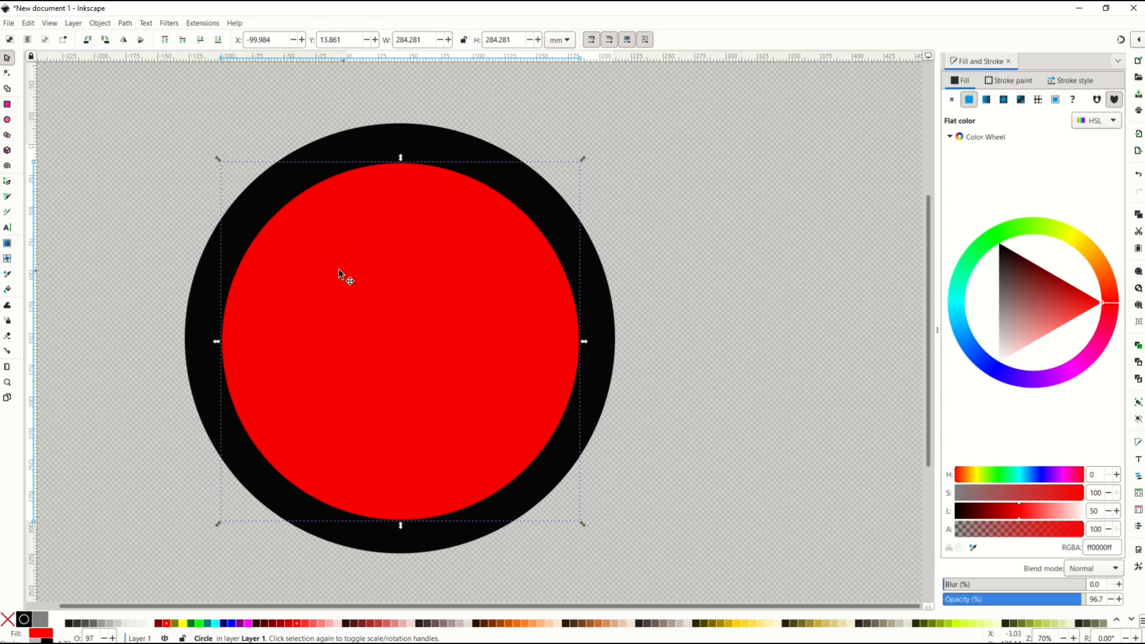
# - Subtract the red circle from the black circle with the Difference path operation to leave a ring
pyautogui.hotkey('ctrl', 'a')
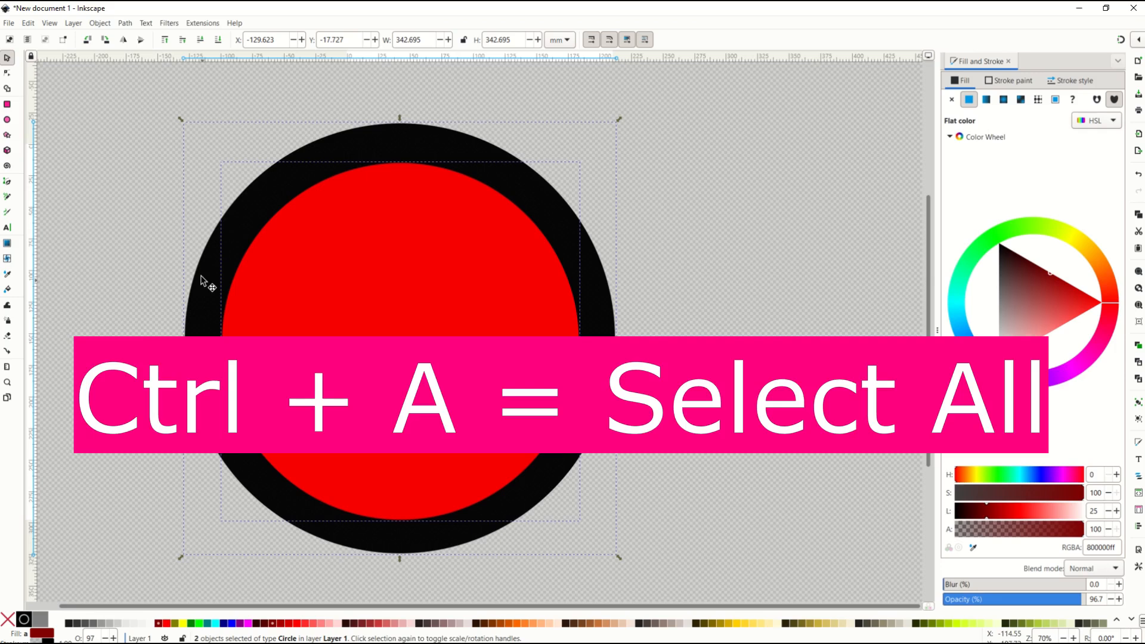
pyautogui.click(124, 23)
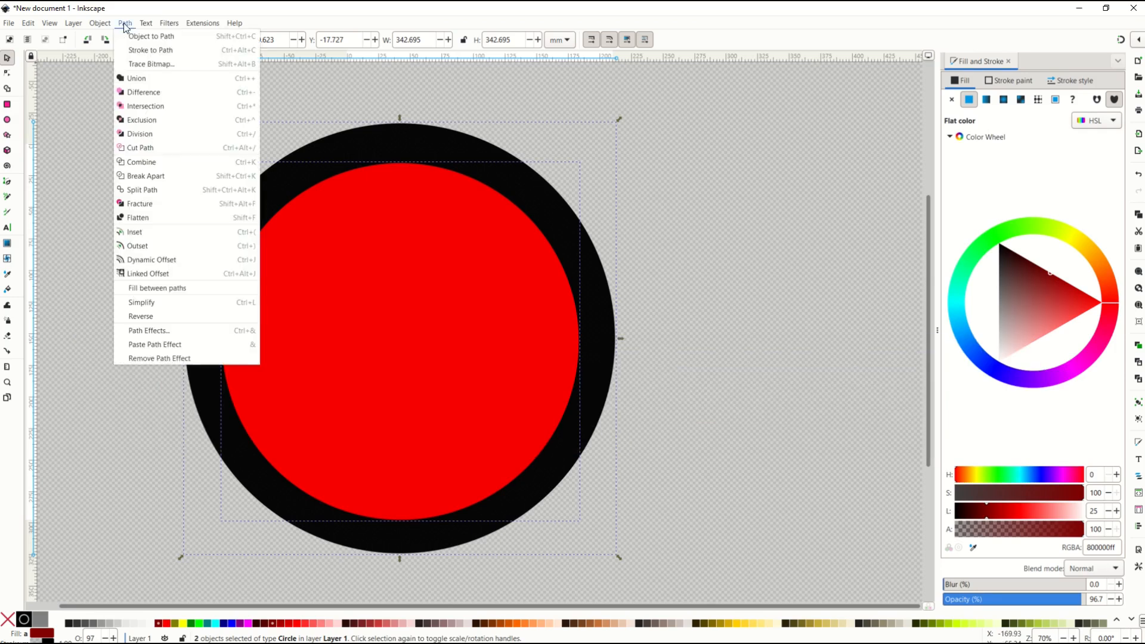
pyautogui.click(131, 94)
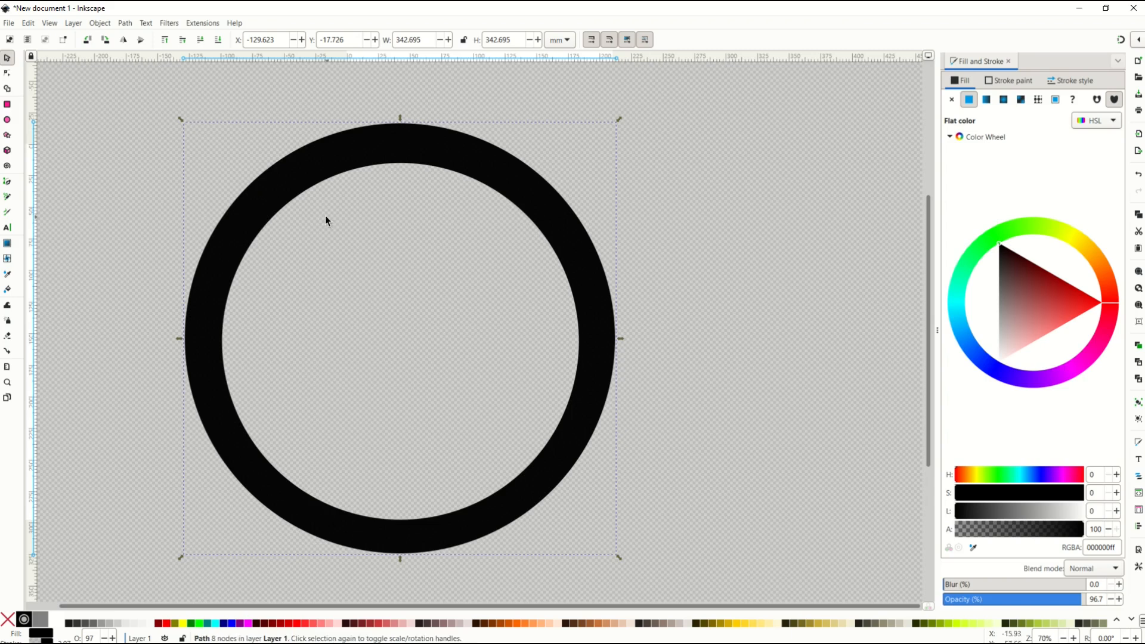
# - Duplicate the ring, shrink the copy to about 231 mm and centre it inside the original ring
pyautogui.hotkey('ctrl', 'v')
pyautogui.moveTo(148, 152); pyautogui.dragTo(292, 391)
pyautogui.moveTo(253, 239); pyautogui.dragTo(346, 332)
pyautogui.moveTo(388, 373); pyautogui.dragTo(263, 204)
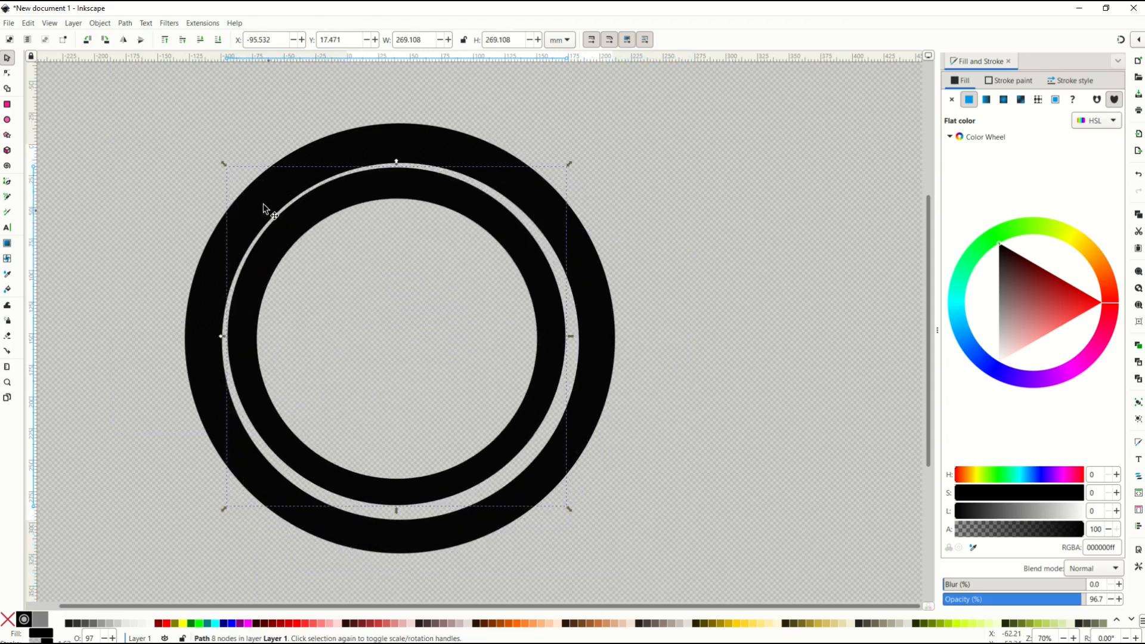
pyautogui.moveTo(227, 167); pyautogui.dragTo(262, 214)
pyautogui.moveTo(325, 264); pyautogui.dragTo(299, 244)
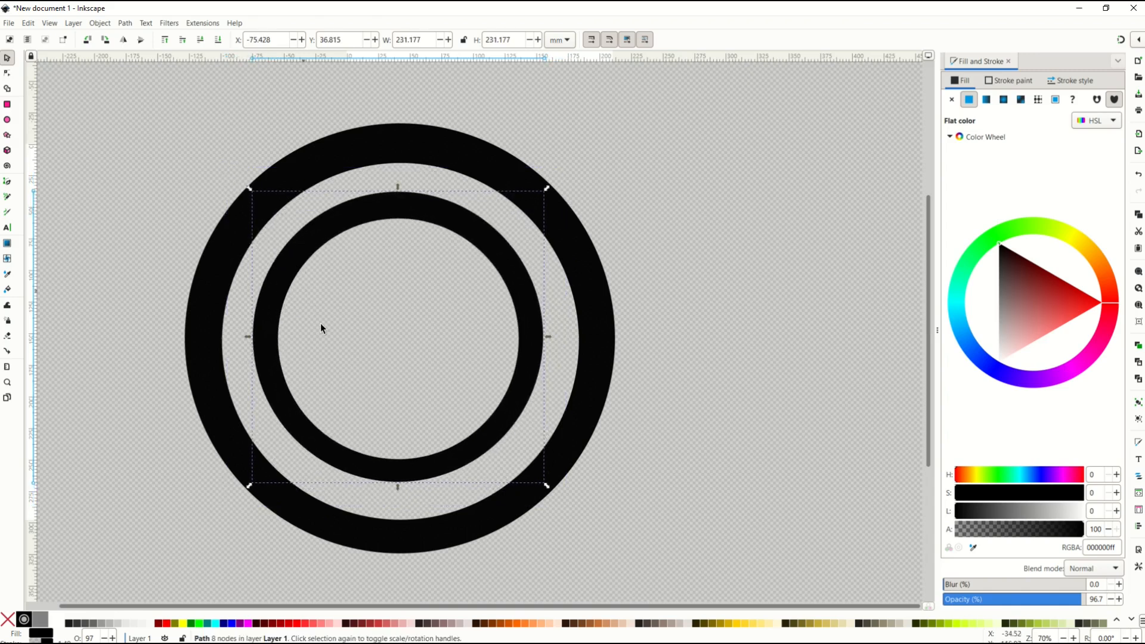
# - Delete both rings to clear the canvas
pyautogui.click(402, 374)
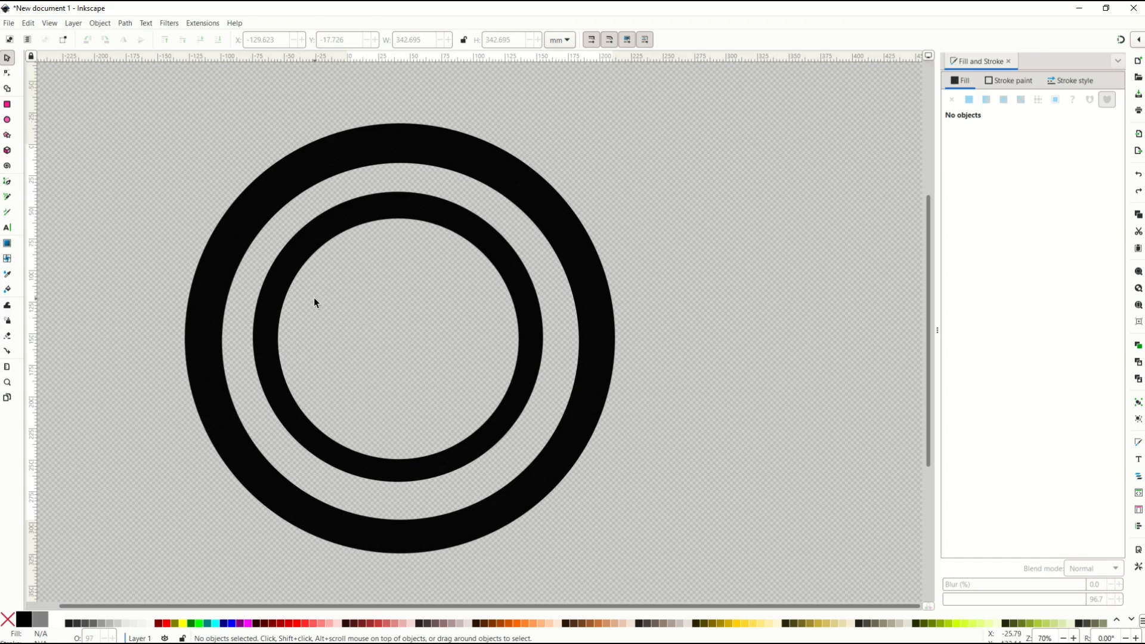
pyautogui.hotkey('ctrl', 'a')
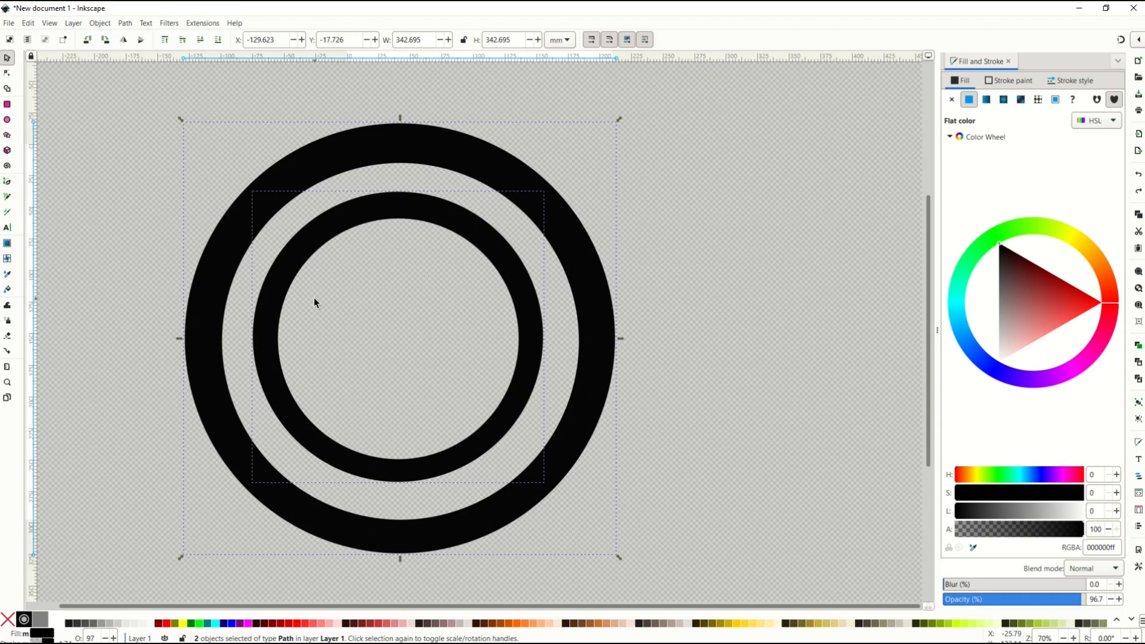
pyautogui.press('Delete')
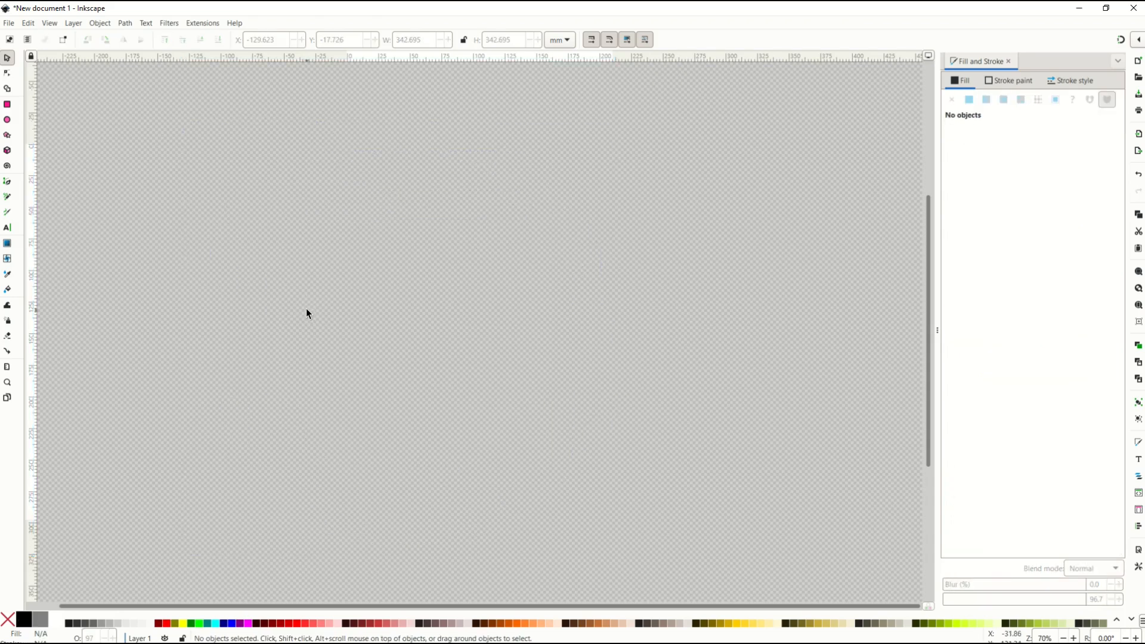
# - Draw a filled red circle about 376 mm across on the empty canvas
pyautogui.click(7, 119)
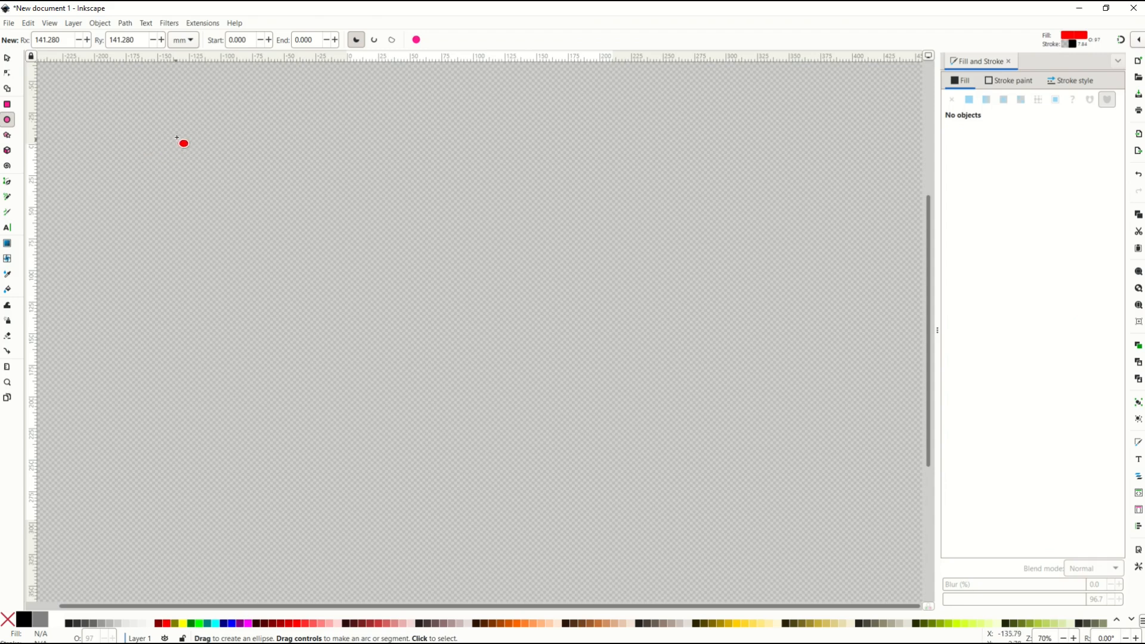
pyautogui.moveTo(178, 104); pyautogui.dragTo(731, 573)
pyautogui.press('s')
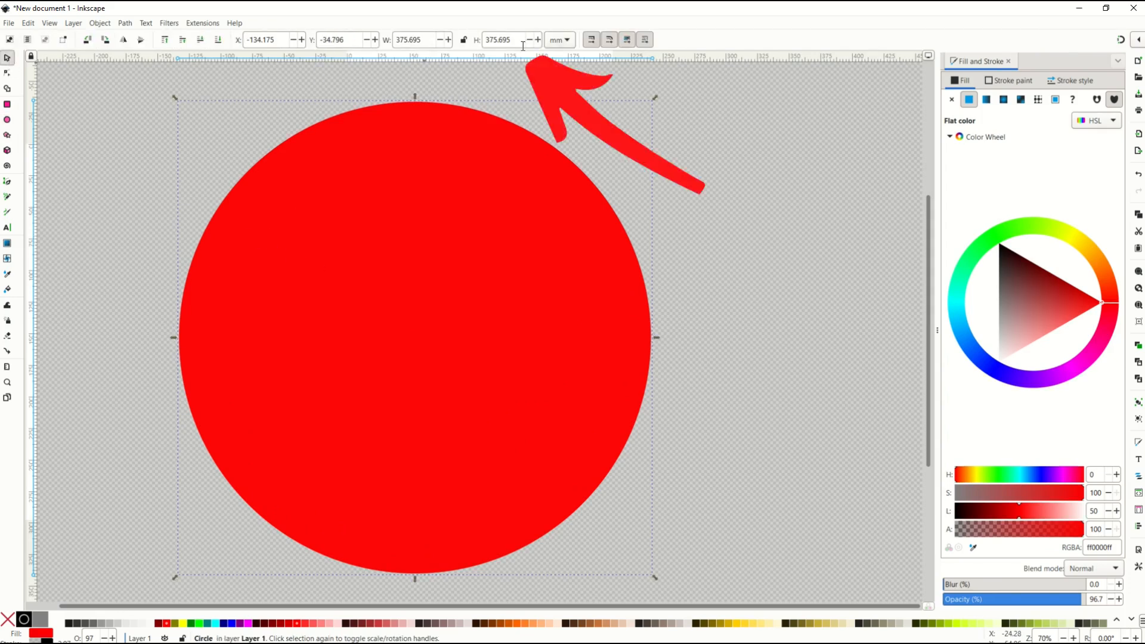
# - Set both the width and the height of the red circle to 300 mm
pyautogui.doubleClick(411, 39)
pyautogui.write('300')
pyautogui.press('Tab')
pyautogui.write('300')
pyautogui.press('Return')
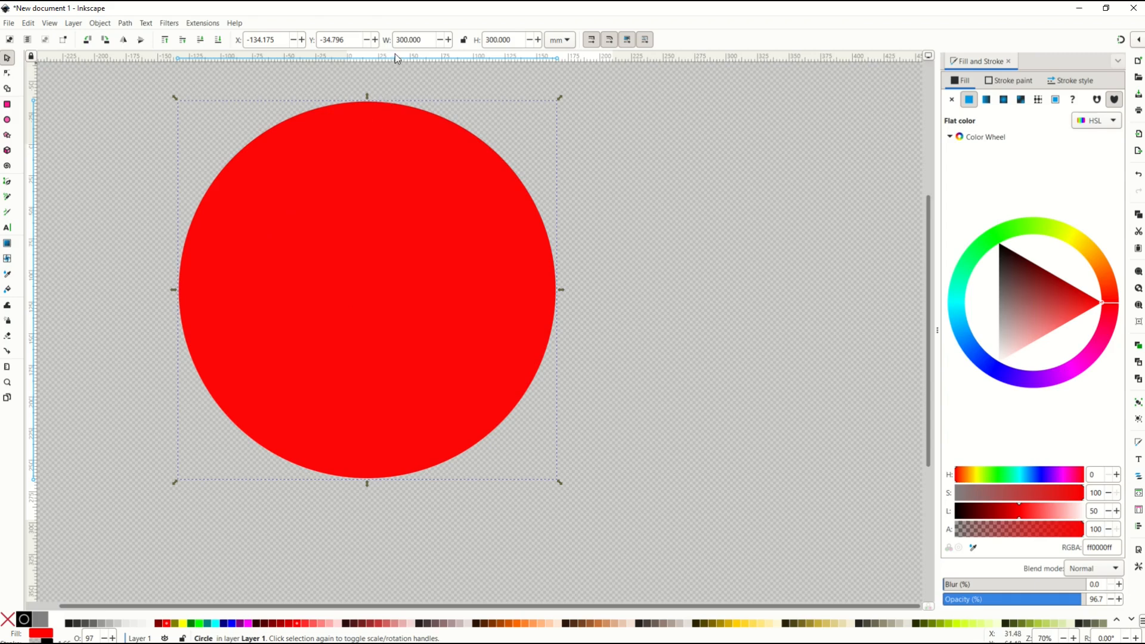
# - Lock the width-to-height ratio and set the red circle's width to 400 mm
pyautogui.click(463, 41)
pyautogui.click(434, 45)
pyautogui.write('400')
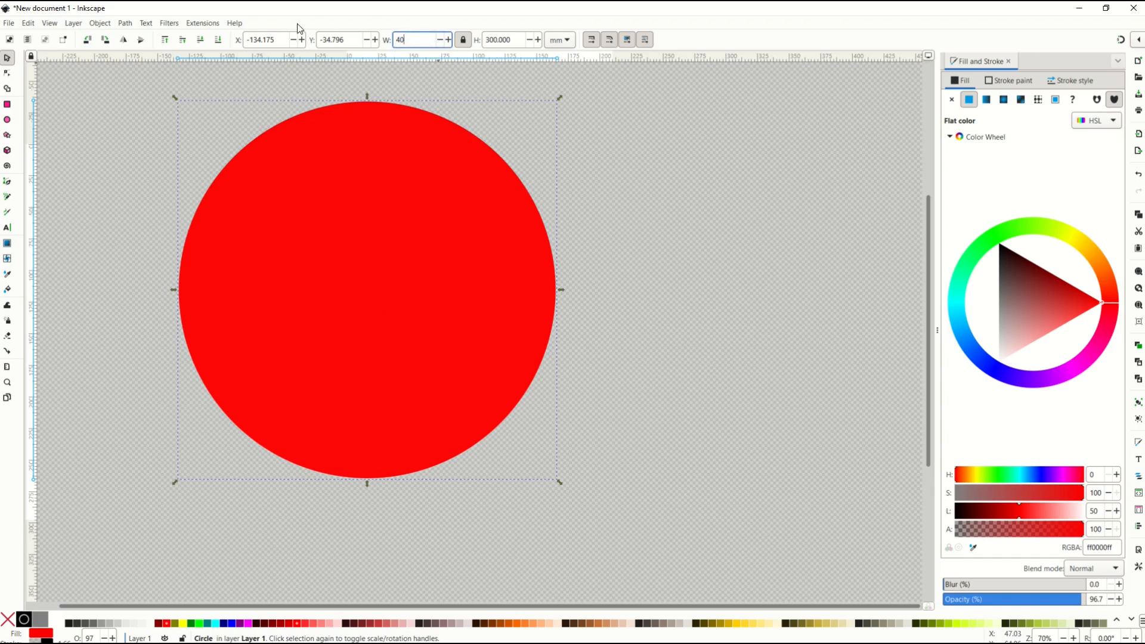
pyautogui.press('Return')
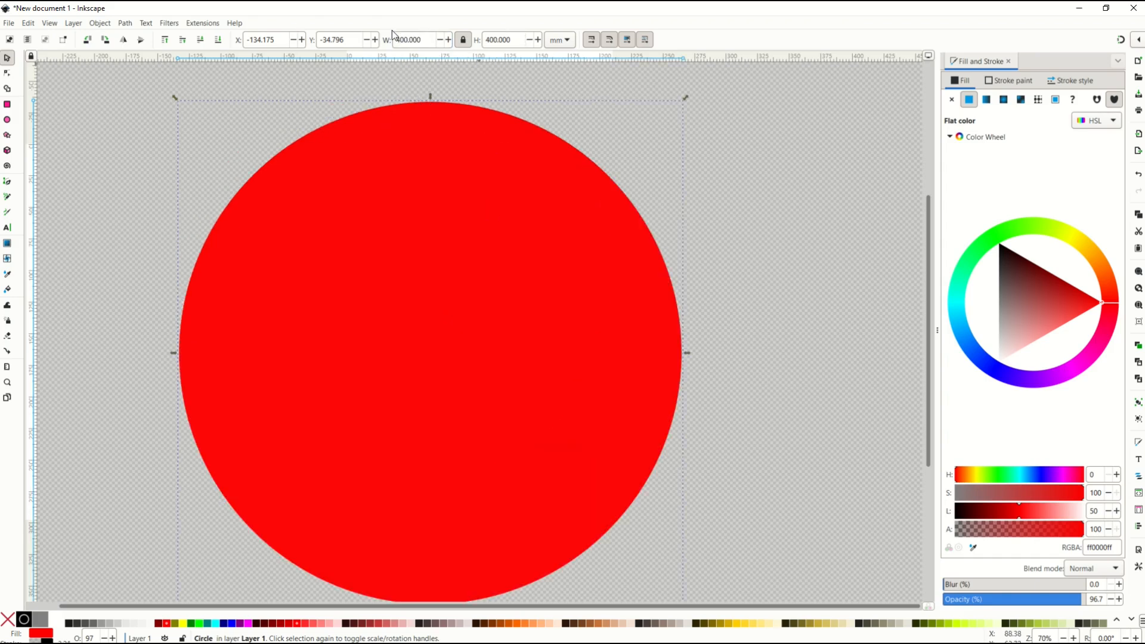
# - Set the red circle's width to 300 mm with the ratio locked and move it to the middle of the canvas
pyautogui.click(426, 40)
pyautogui.write('300')
pyautogui.press('Return')
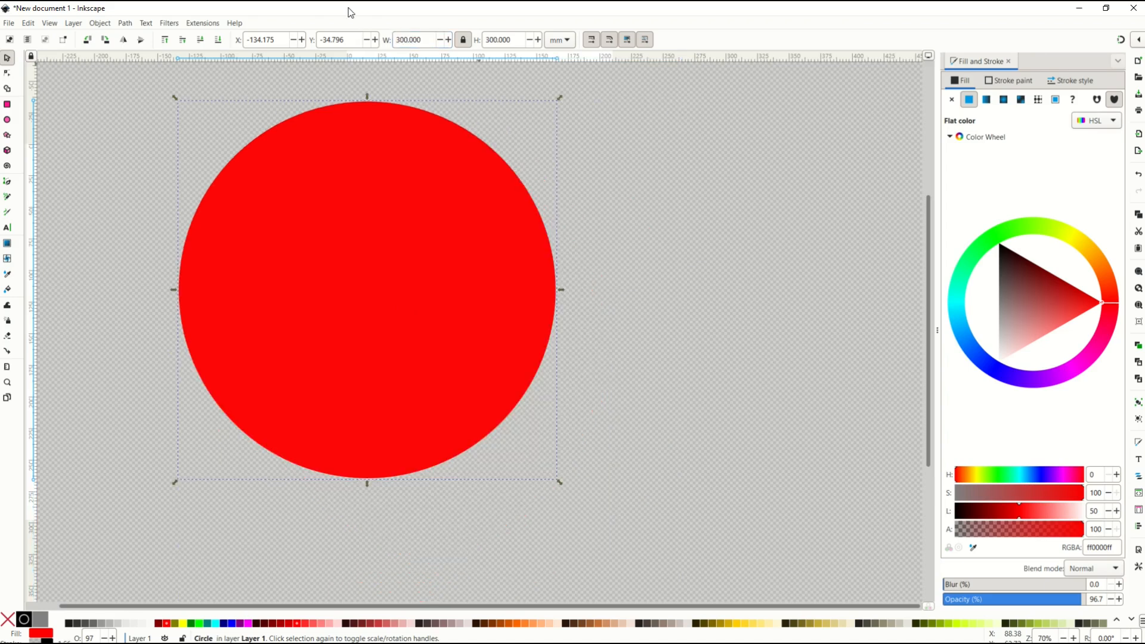
pyautogui.moveTo(280, 182); pyautogui.dragTo(386, 225)
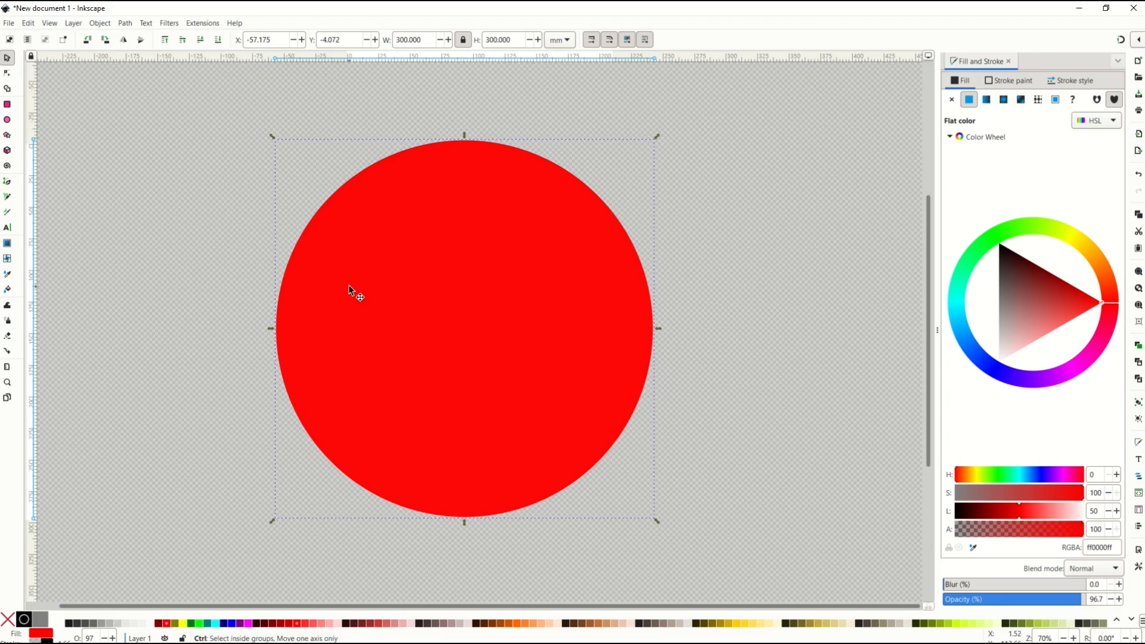
# - Duplicate the 300 mm red circle and set the copy's fill to black (000000ff)
pyautogui.hotkey('ctrl', 'v')
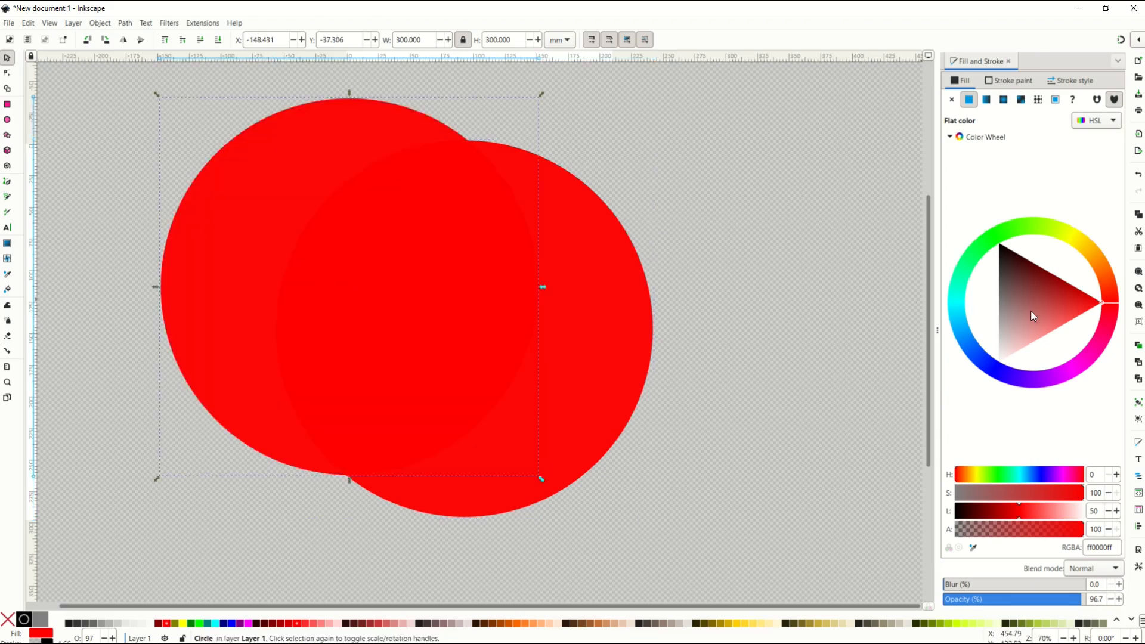
pyautogui.click(1018, 289)
pyautogui.moveTo(1014, 280); pyautogui.dragTo(1000, 243)
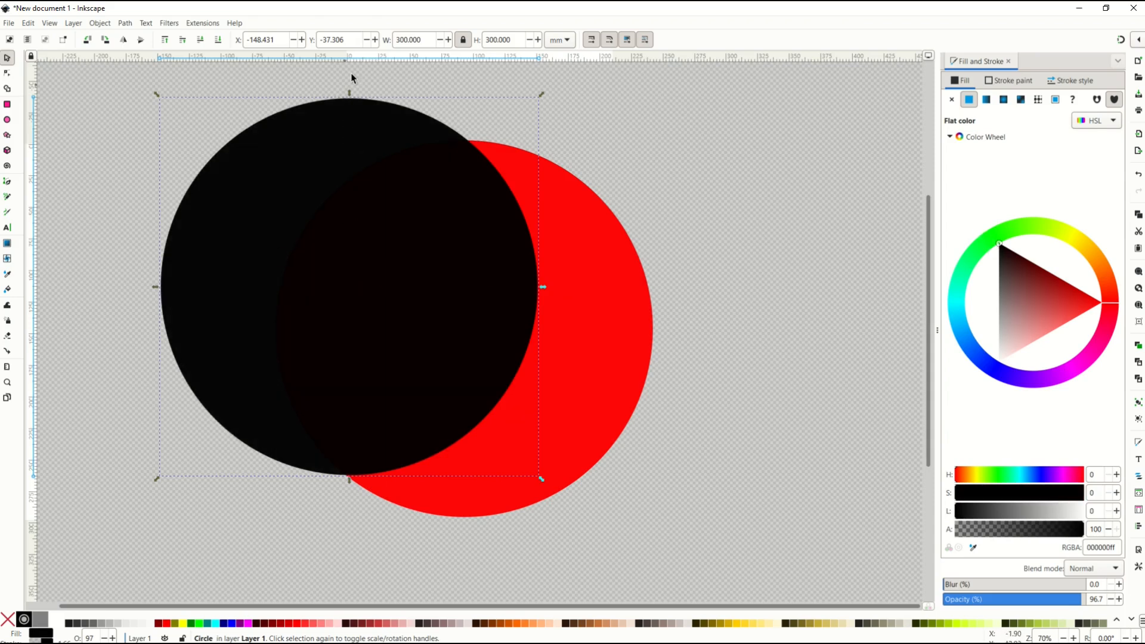
# - Set the black circle's width to 250 mm and centre it over the red circle
pyautogui.tripleClick(428, 39)
pyautogui.write('250')
pyautogui.press('Return')
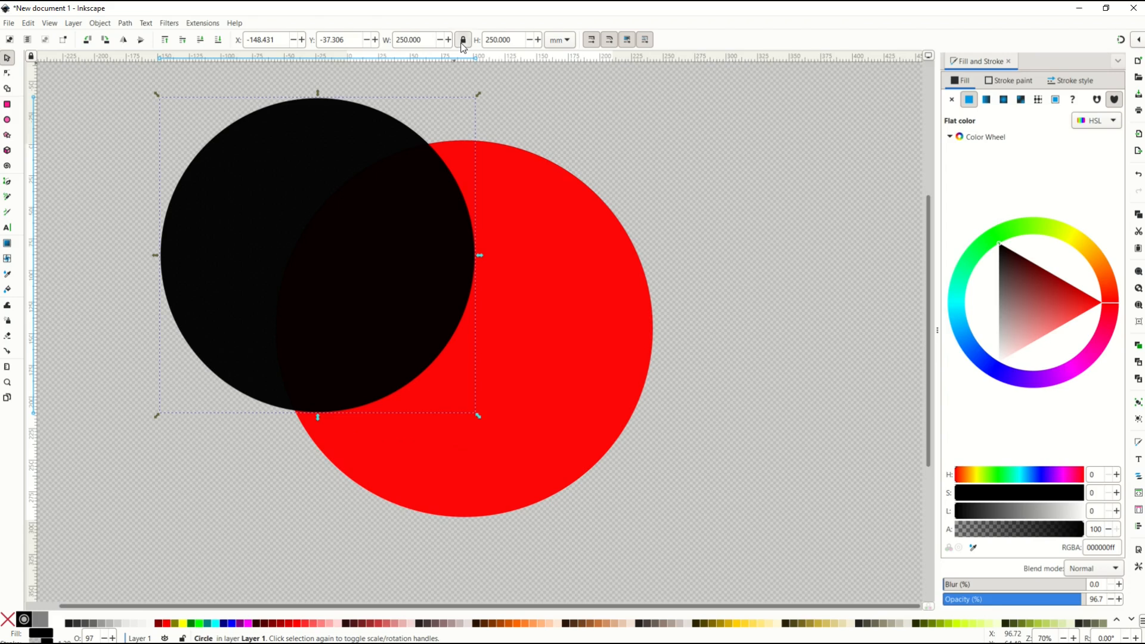
pyautogui.moveTo(243, 185); pyautogui.dragTo(391, 264)
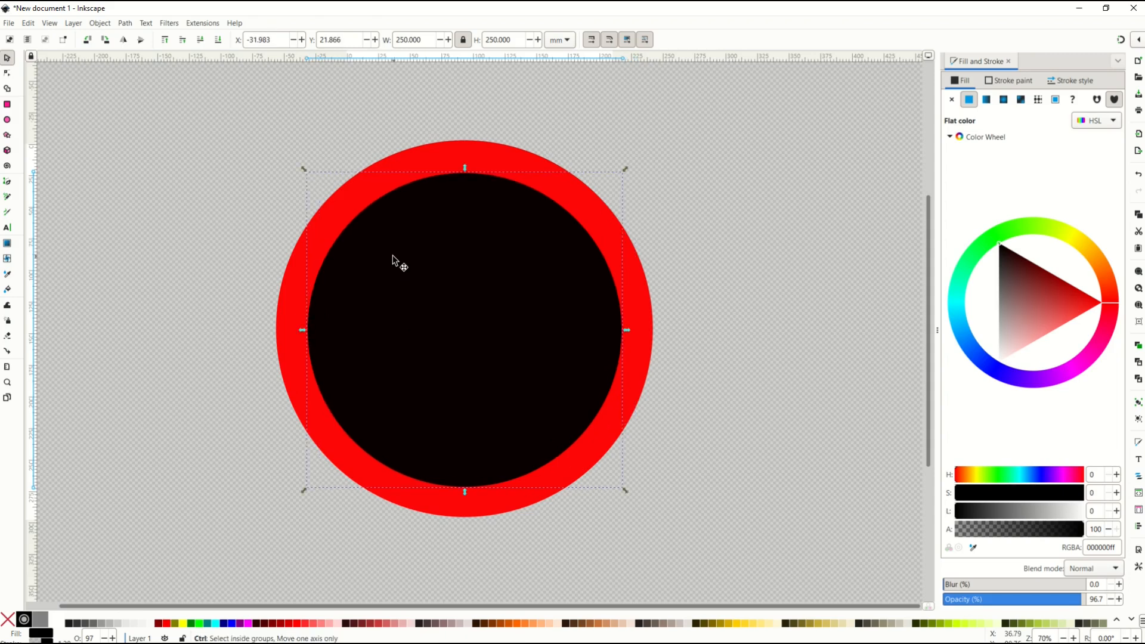
# - Duplicate the 250 mm black circle, placing the copy off-centre, and set its fill to red (ff0000ff)
pyautogui.hotkey('ctrl', 'z')
pyautogui.moveTo(393, 262); pyautogui.dragTo(302, 253)
pyautogui.moveTo(1046, 311); pyautogui.dragTo(1112, 303)
# - Set the new red circle's width to 200 mm and move it inside the black circle
pyautogui.doubleClick(425, 40)
pyautogui.write('200')
pyautogui.press('Return')
pyautogui.moveTo(212, 229); pyautogui.dragTo(407, 328)
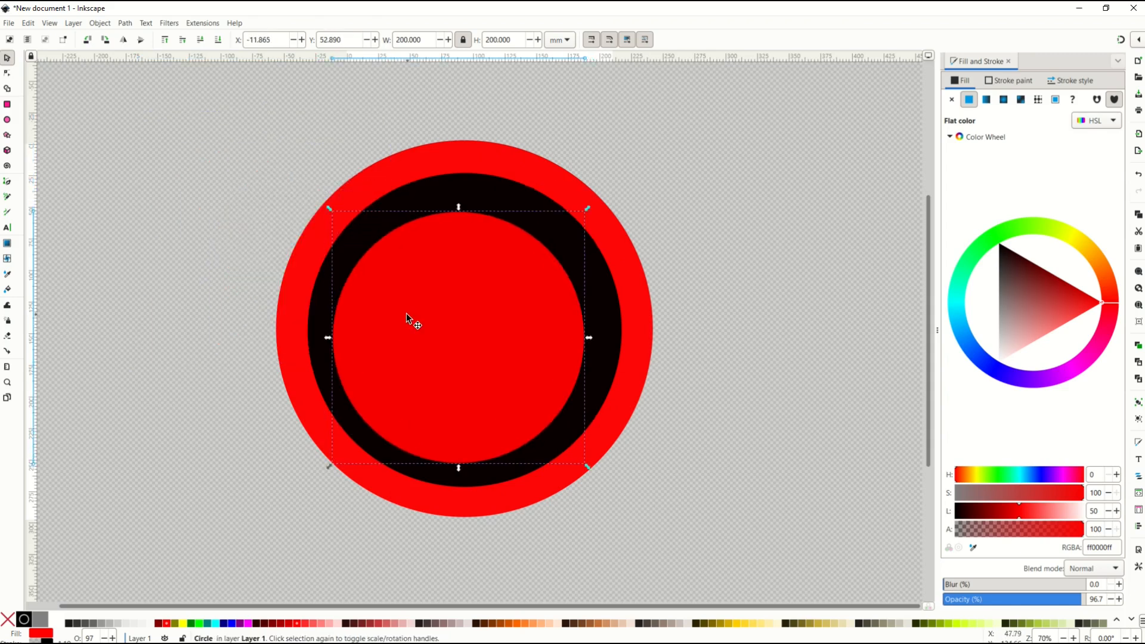
# - Duplicate the 200 mm red circle and set the copy's fill to black (000000ff)
pyautogui.hotkey('ctrl', 'v')
pyautogui.moveTo(1014, 322)
pyautogui.mouseDown()
pyautogui.moveTo(986, 245)
pyautogui.moveTo(958, 223)
pyautogui.mouseUp()
# - Set the new black circle's width to 150 mm and centre it inside the 200 mm red circle
pyautogui.moveTo(428, 40); pyautogui.dragTo(294, 26)
pyautogui.write('150')
pyautogui.press('Return')
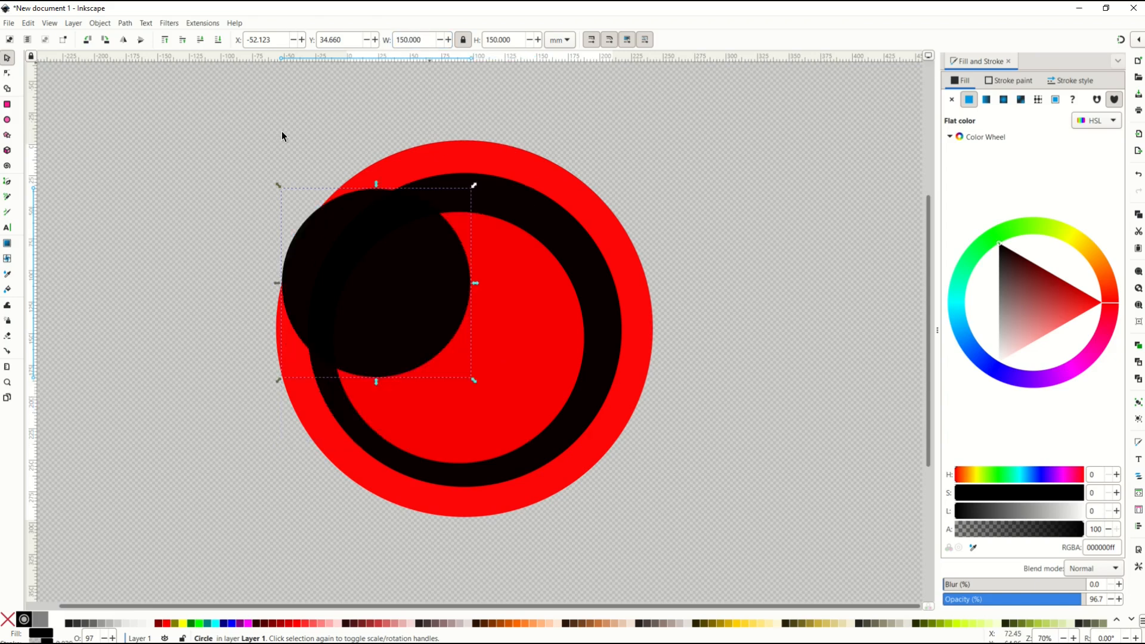
pyautogui.moveTo(388, 277); pyautogui.dragTo(424, 308)
# - Duplicate the 150 mm black circle as a red (ff0000ff) circle 100 mm wide and place it in the middle of the black one
pyautogui.hotkey('ctrl', 'z')
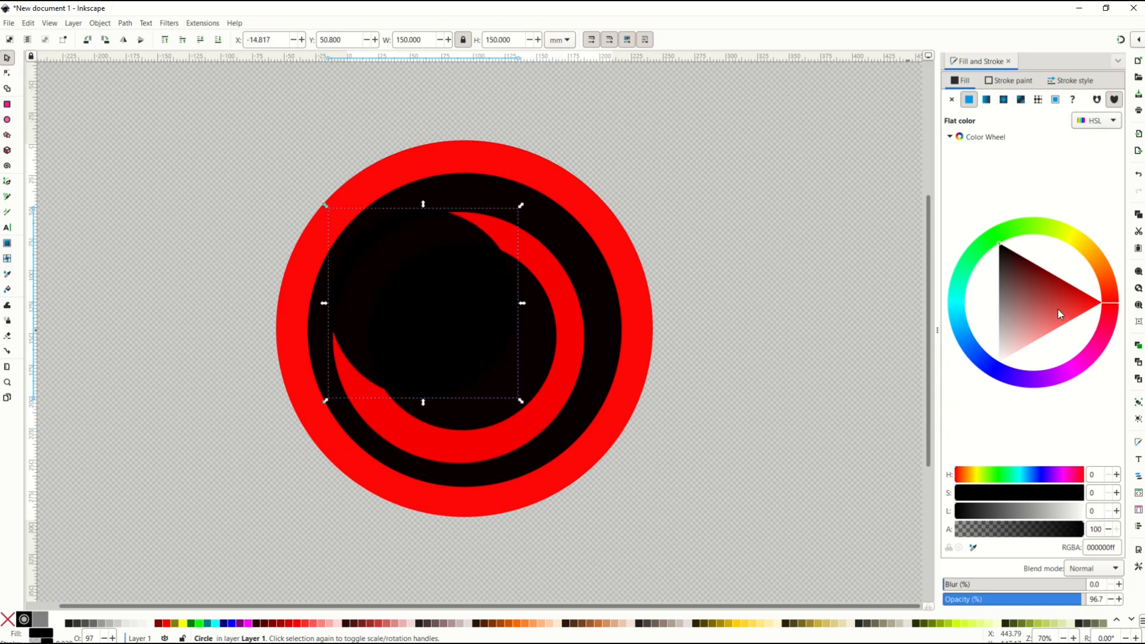
pyautogui.moveTo(1059, 314); pyautogui.dragTo(1101, 302)
pyautogui.moveTo(429, 39); pyautogui.dragTo(238, 8)
pyautogui.write('100')
pyautogui.press('Return')
pyautogui.moveTo(371, 280); pyautogui.dragTo(435, 345)
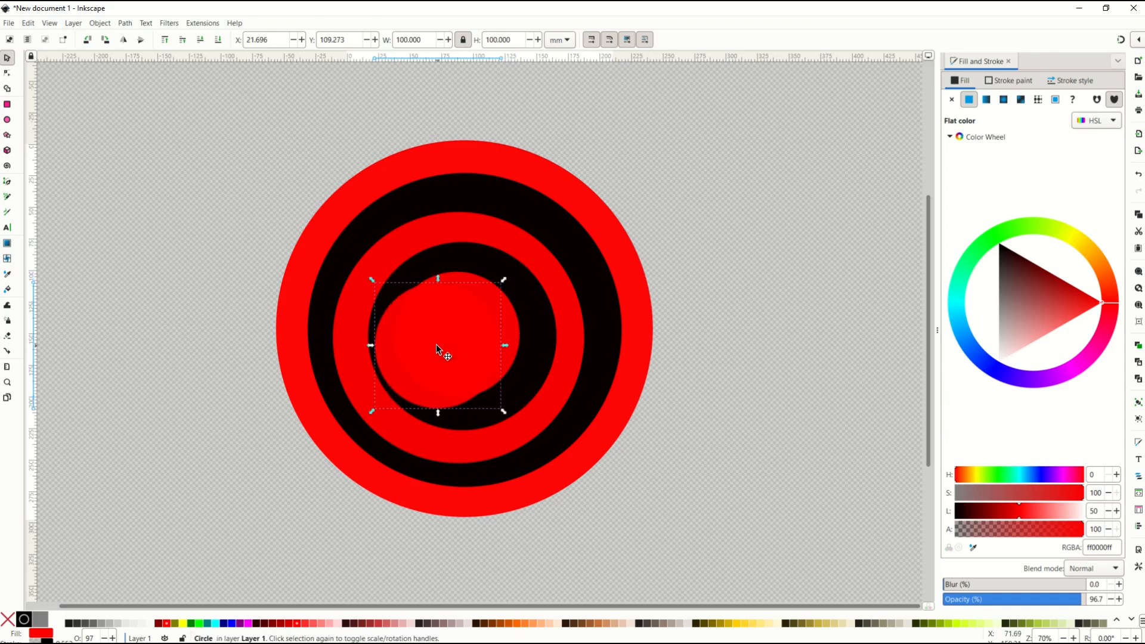
# - Duplicate the 100 mm red circle as a black (000000ff) circle 50 mm wide and place it in the target's middle
pyautogui.moveTo(1023, 324); pyautogui.dragTo(954, 217)
pyautogui.moveTo(430, 40); pyautogui.dragTo(240, 3)
pyautogui.write('5')
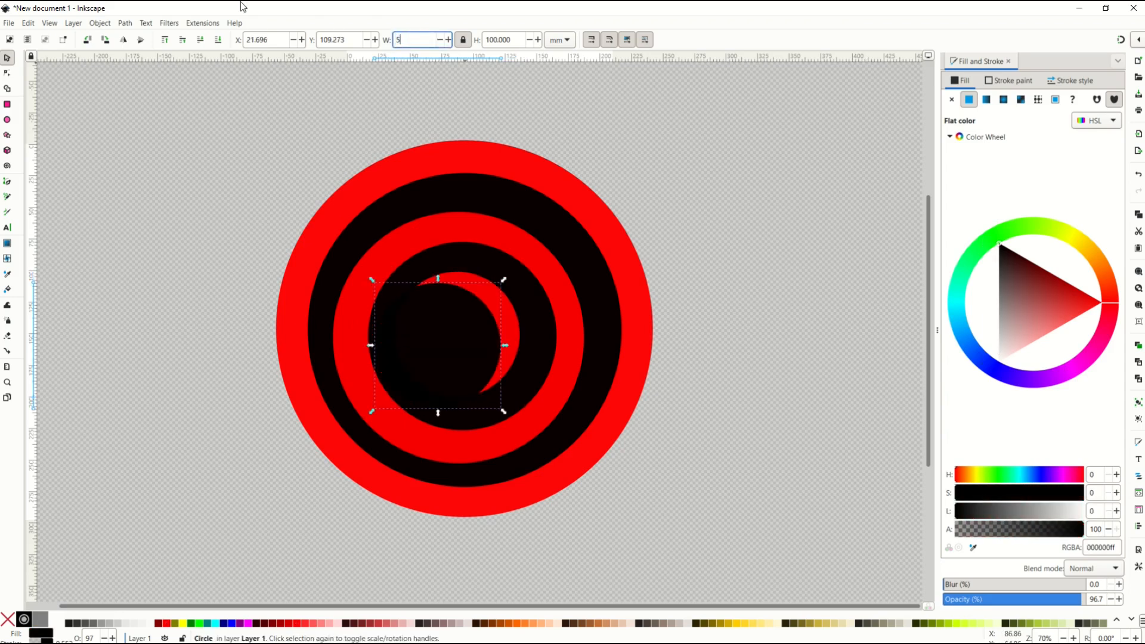
pyautogui.write('0')
pyautogui.press('Return')
pyautogui.moveTo(410, 317); pyautogui.dragTo(470, 338)
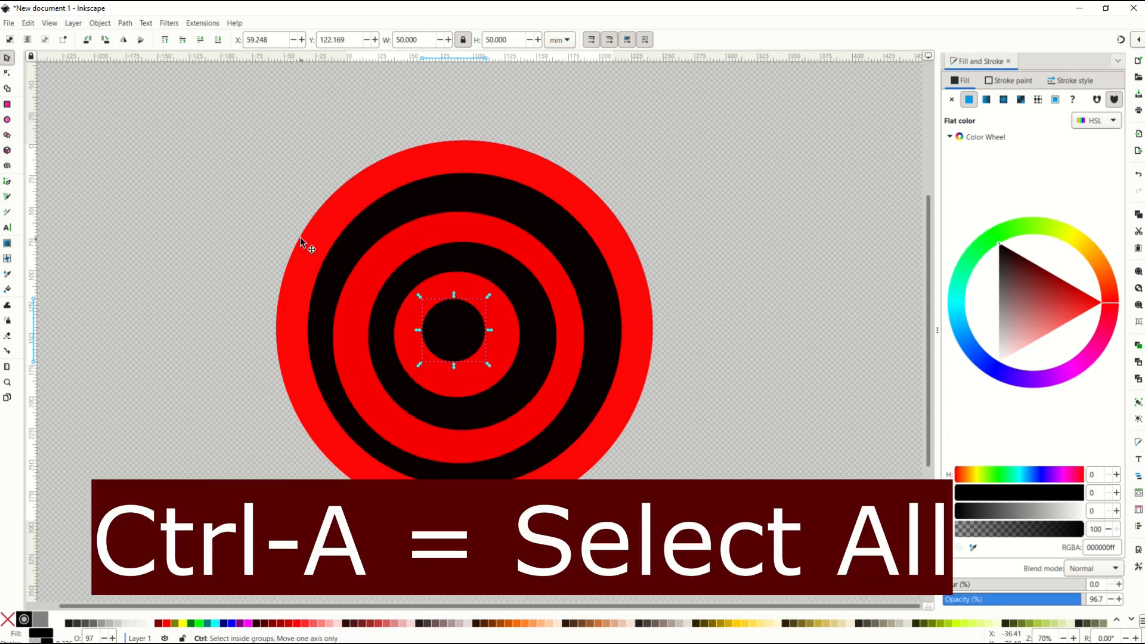
# - Align all the circles concentrically by centring them on both the vertical and horizontal axes, relative to the selection area
pyautogui.hotkey('ctrl', 'a')
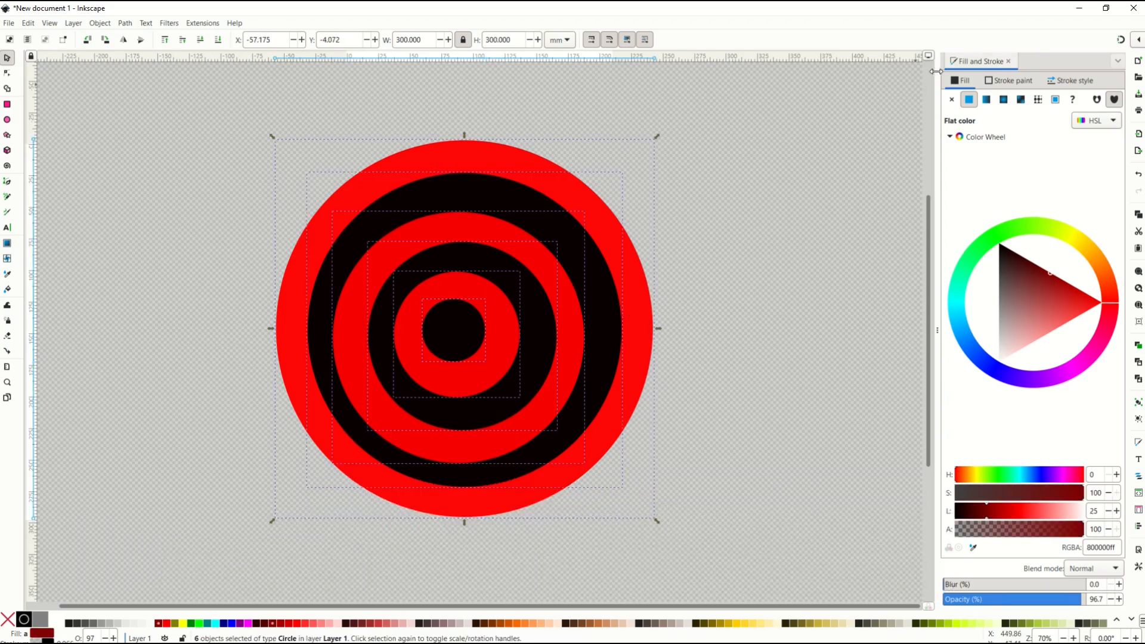
pyautogui.click(1008, 62)
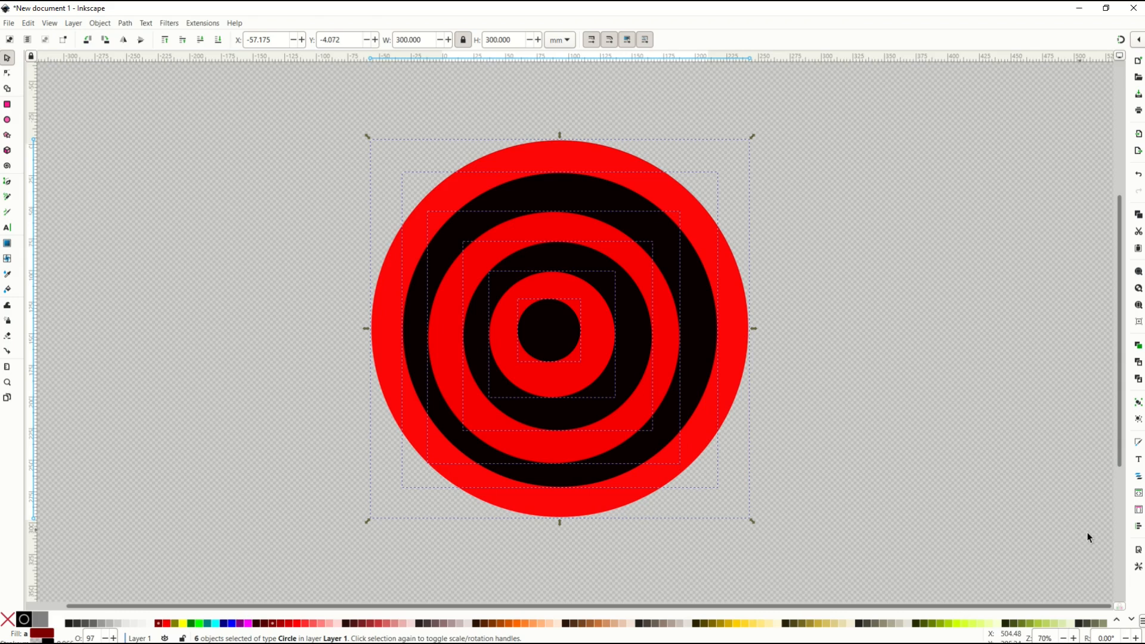
pyautogui.click(1137, 527)
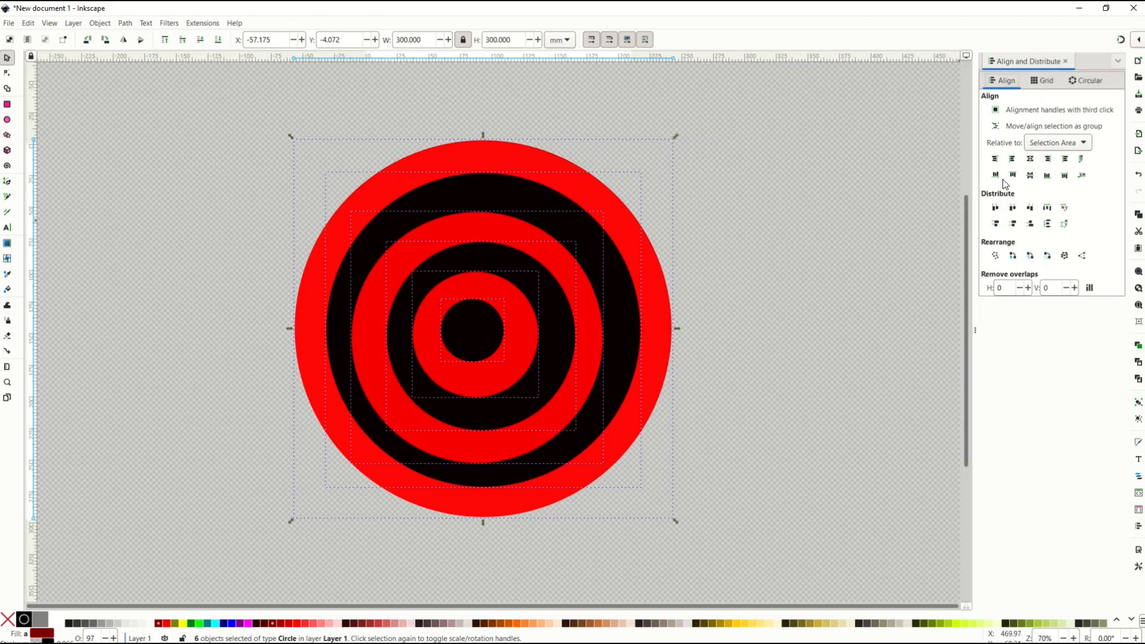
pyautogui.click(1031, 160)
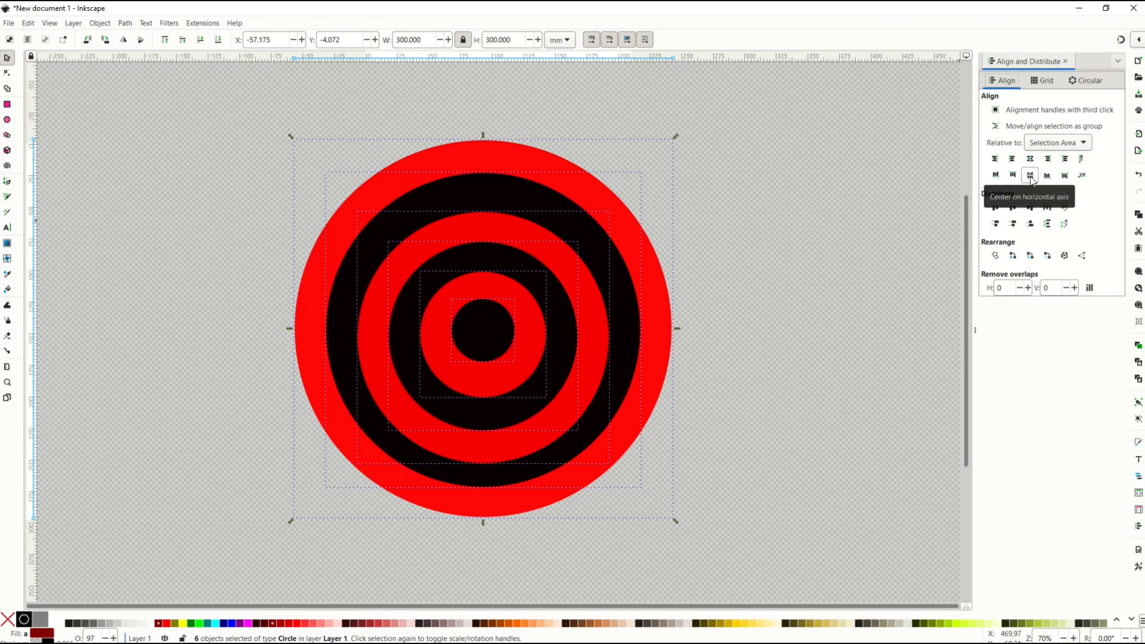
pyautogui.click(1031, 178)
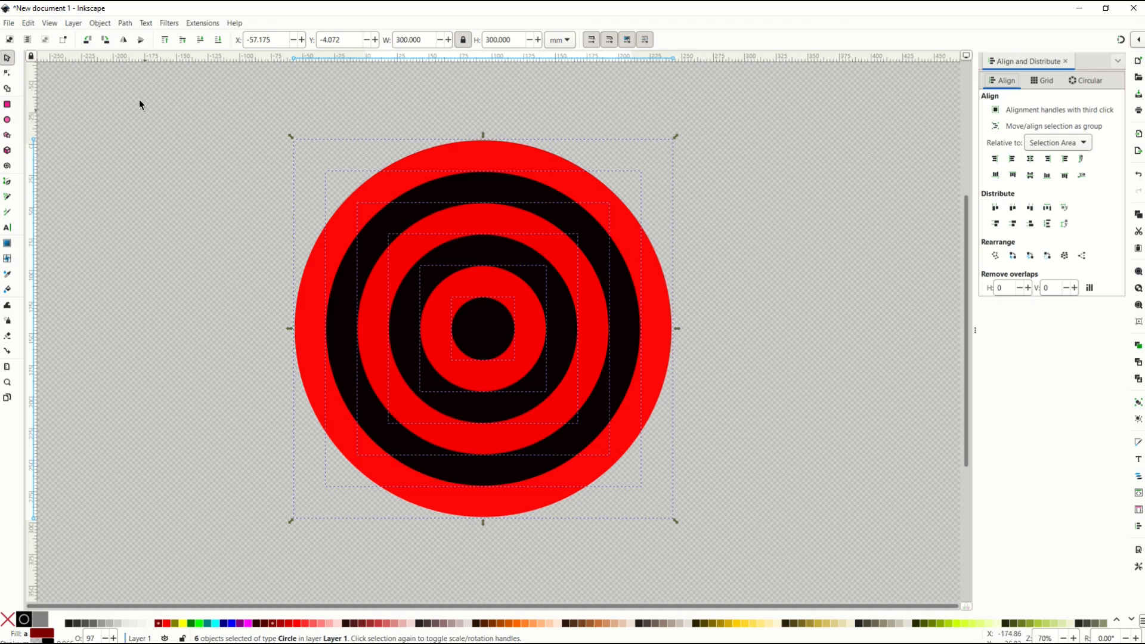
# - Apply the Exclusion path operation to all the circles to make one path of red rings, and move it slightly up and left
pyautogui.click(125, 24)
pyautogui.click(136, 94)
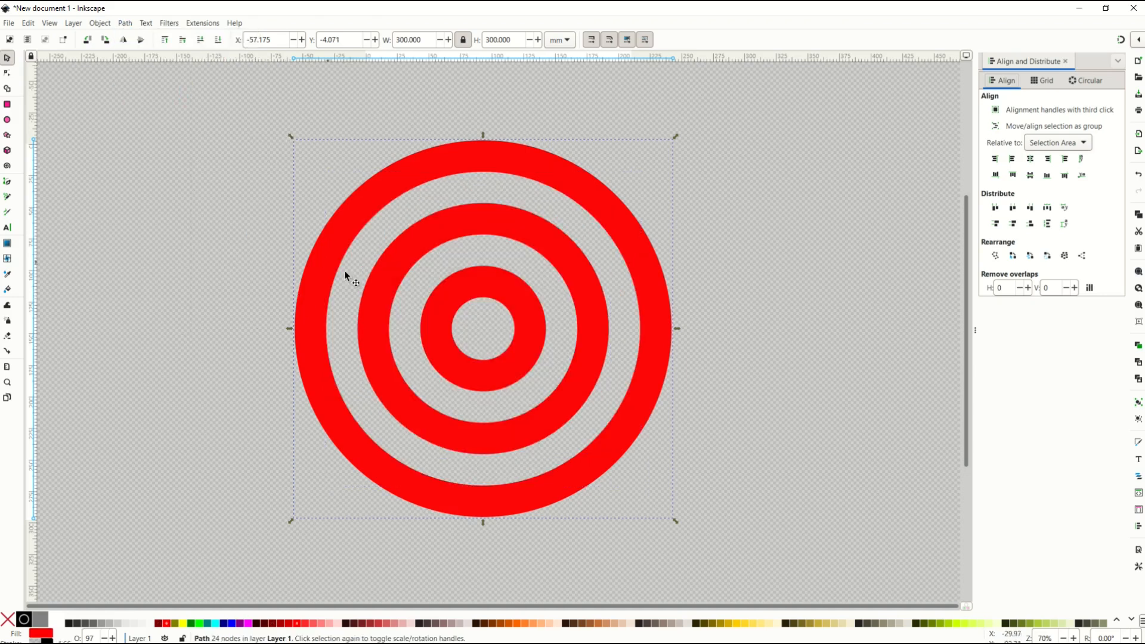
pyautogui.moveTo(326, 258); pyautogui.dragTo(289, 242)
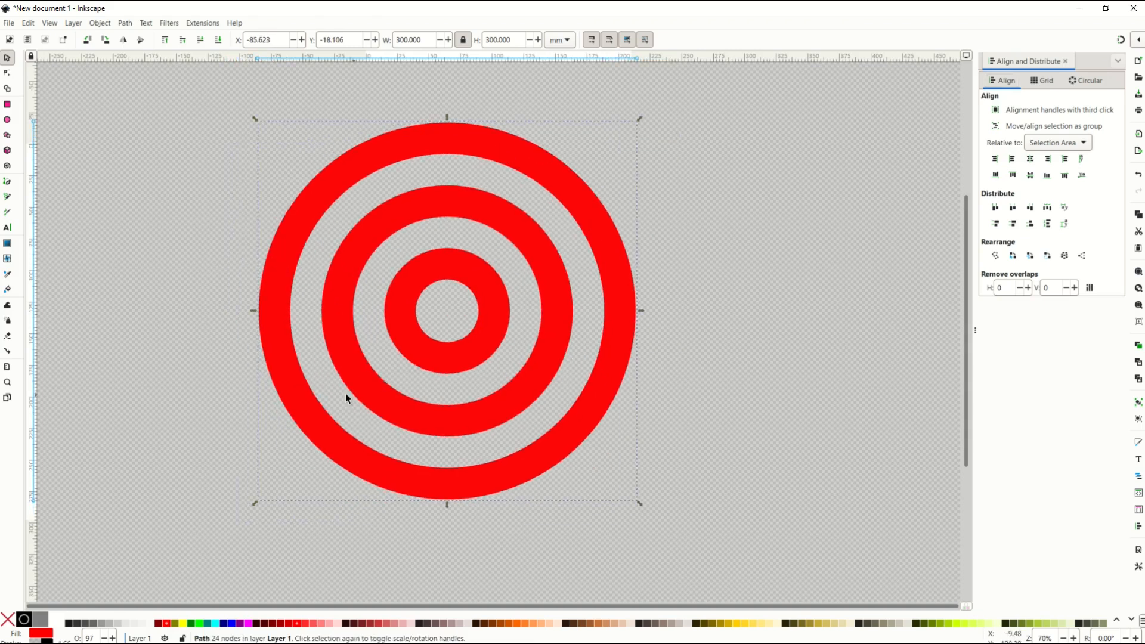
# - Set the fill of the ring path to black (000000ff)
pyautogui.click(43, 634)
pyautogui.moveTo(1014, 320)
pyautogui.mouseDown()
pyautogui.moveTo(983, 264)
pyautogui.moveTo(943, 231)
pyautogui.mouseUp()
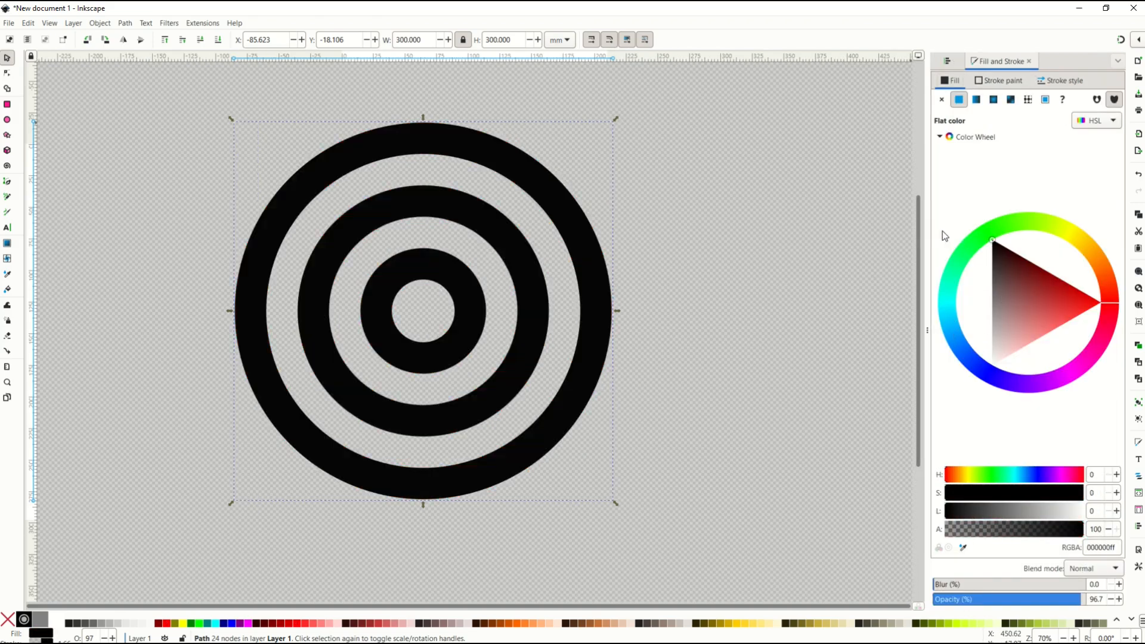
pyautogui.moveTo(1058, 320)
pyautogui.mouseDown()
pyautogui.moveTo(961, 304)
pyautogui.moveTo(984, 239)
pyautogui.mouseUp()
# - Try stretching the outer ring outward by its rightmost node, and undo the node move
pyautogui.click(8, 73)
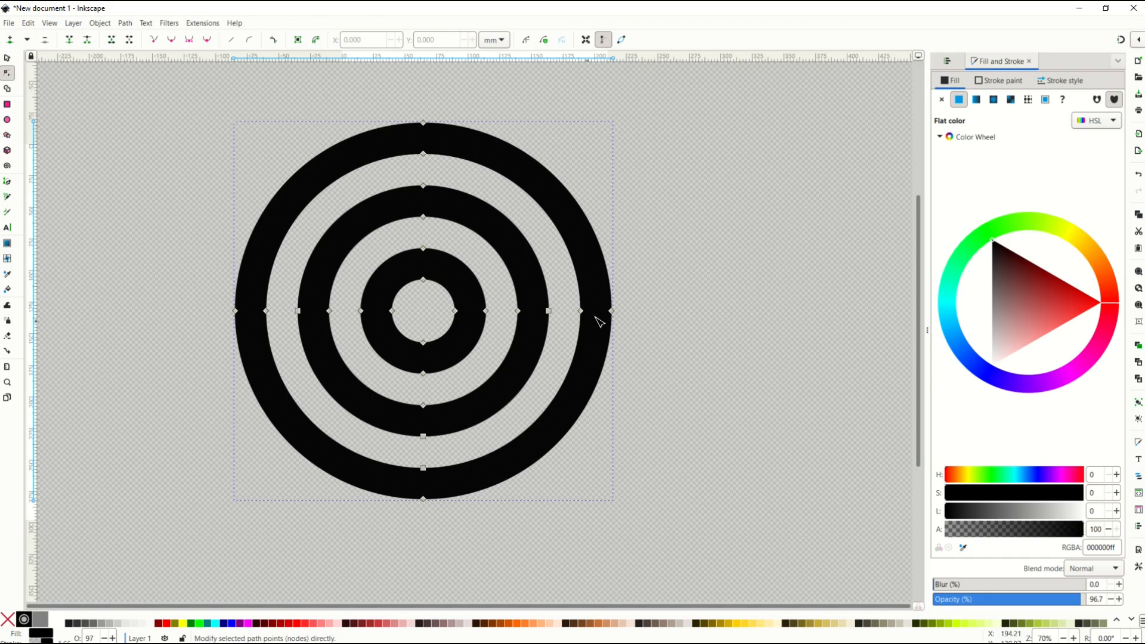
pyautogui.moveTo(612, 312); pyautogui.dragTo(653, 313)
pyautogui.hotkey('ctrl', 'z')
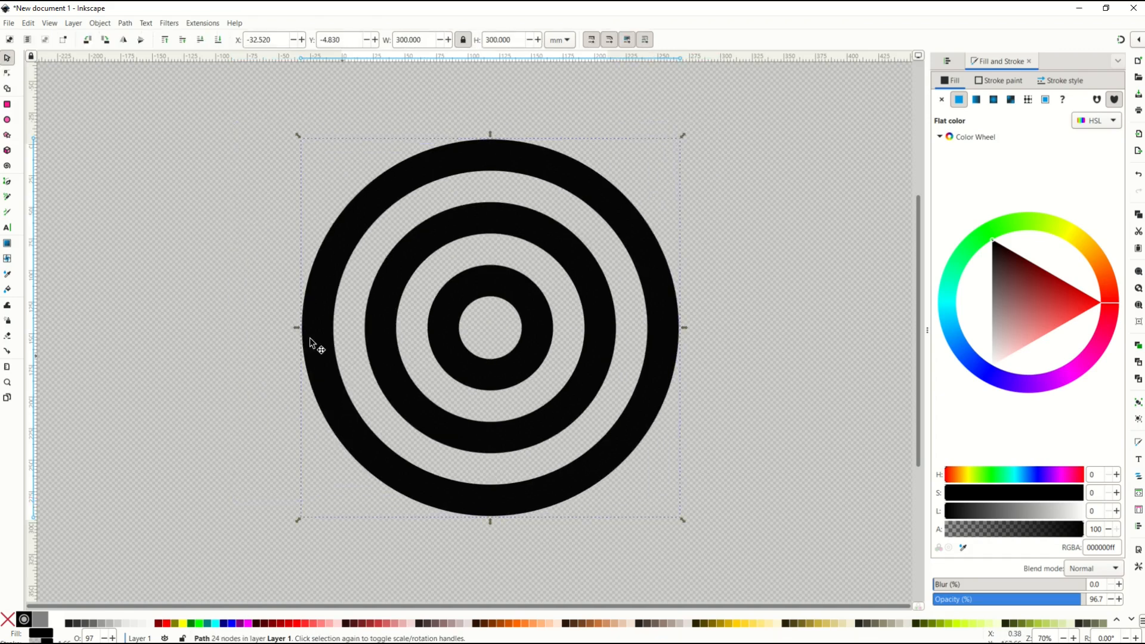